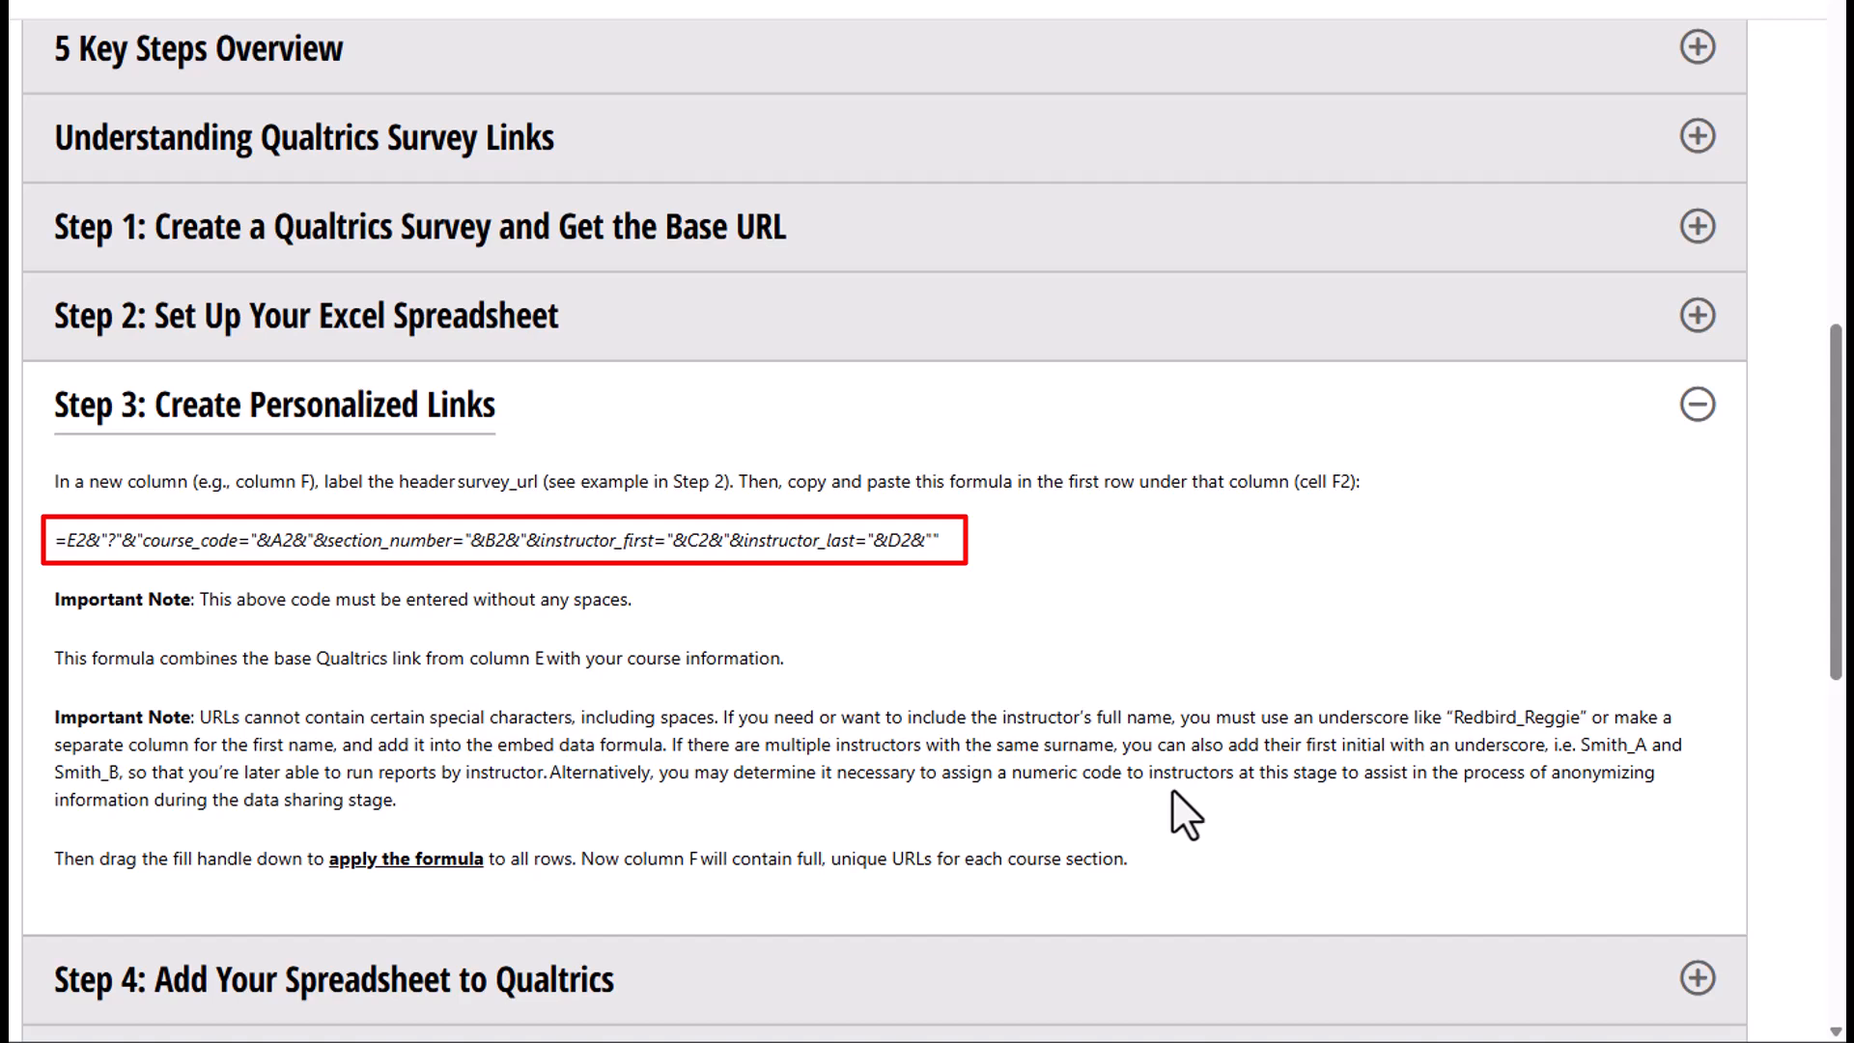
- Copy the whole survey link formula from the Step 3: Create Personalized Links instructions
drag(962, 540, 143, 531)
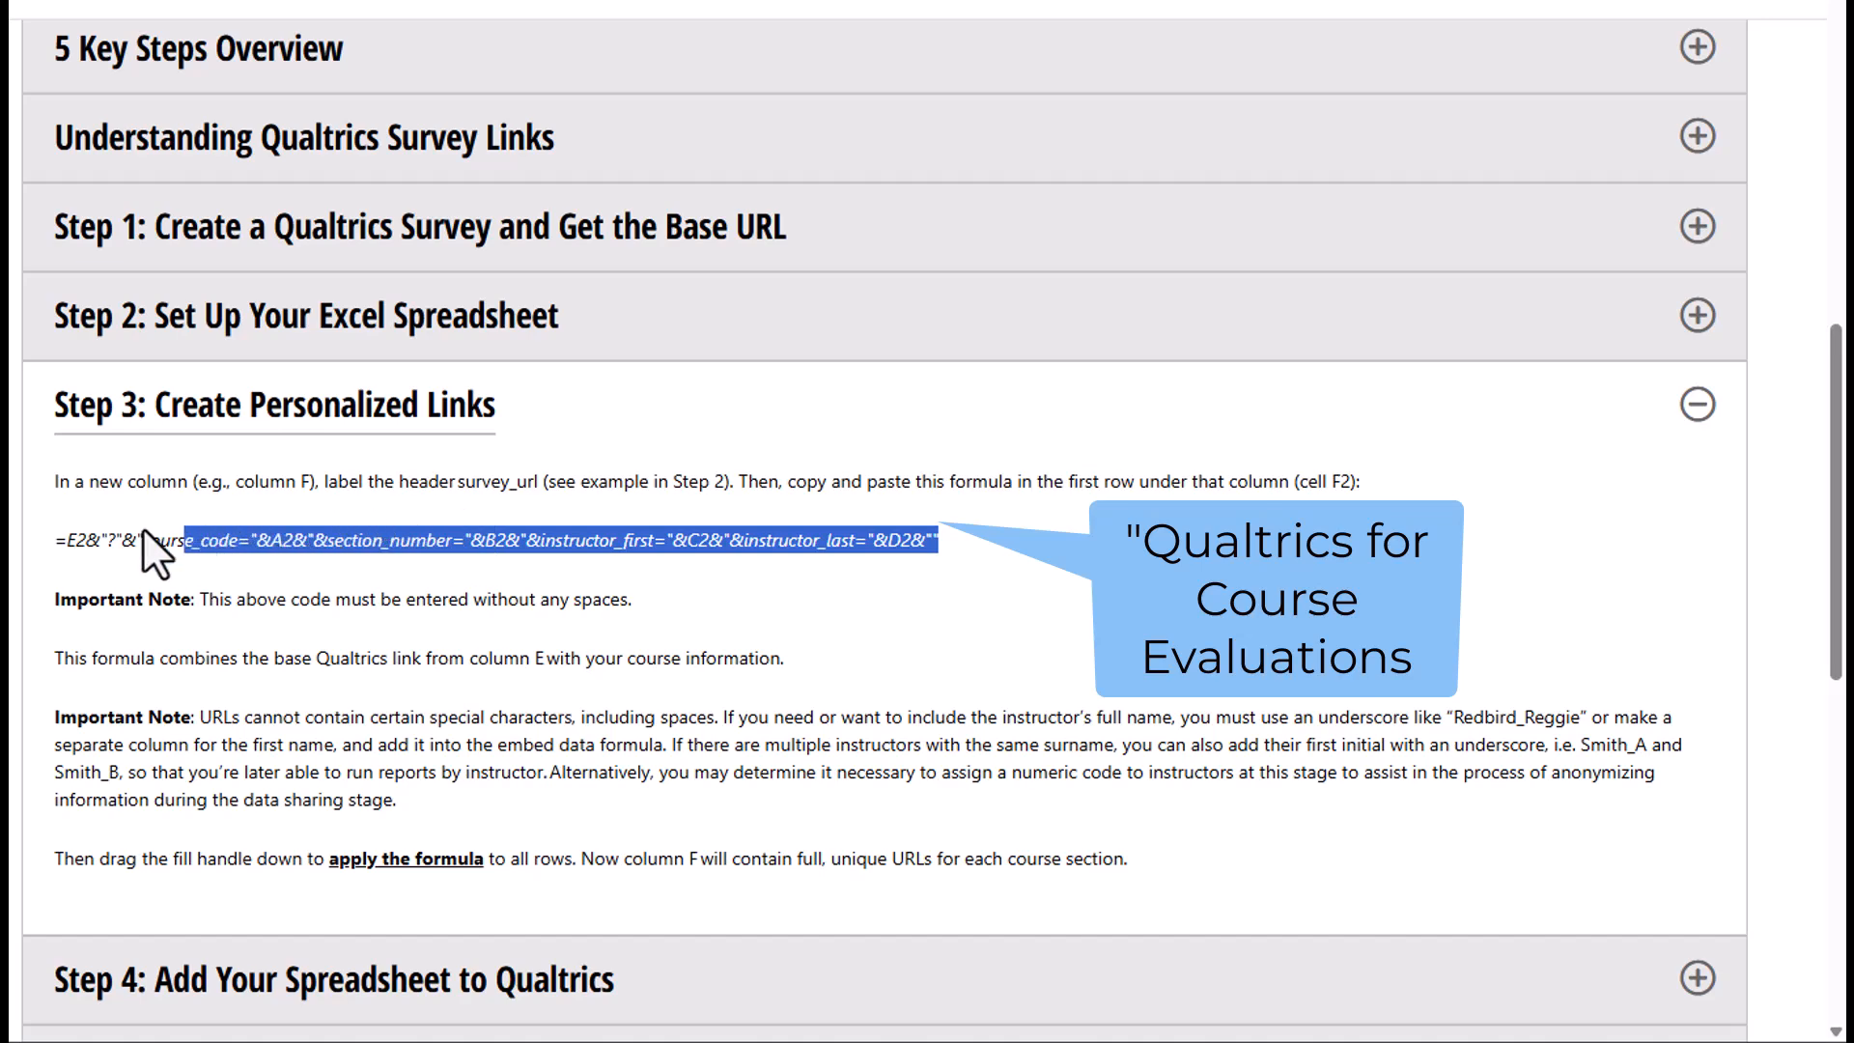
right_click(85, 539)
click(135, 578)
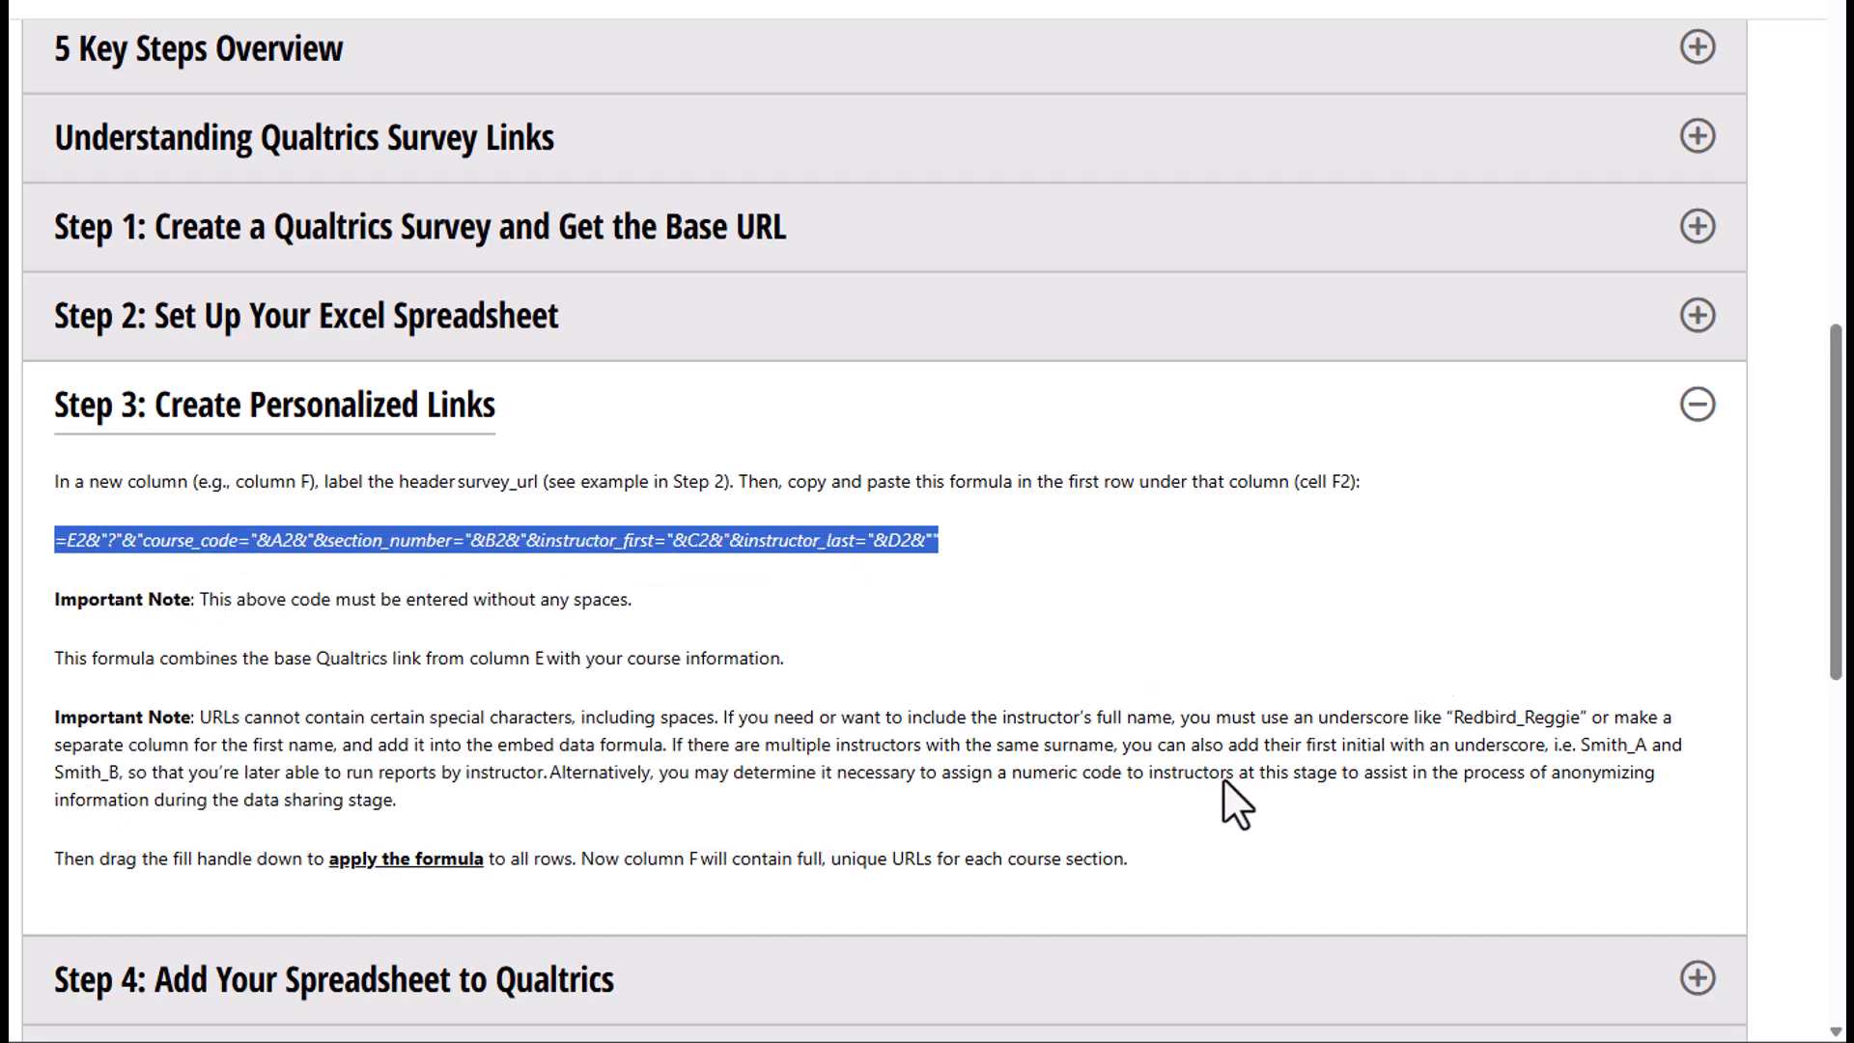
click(782, 749)
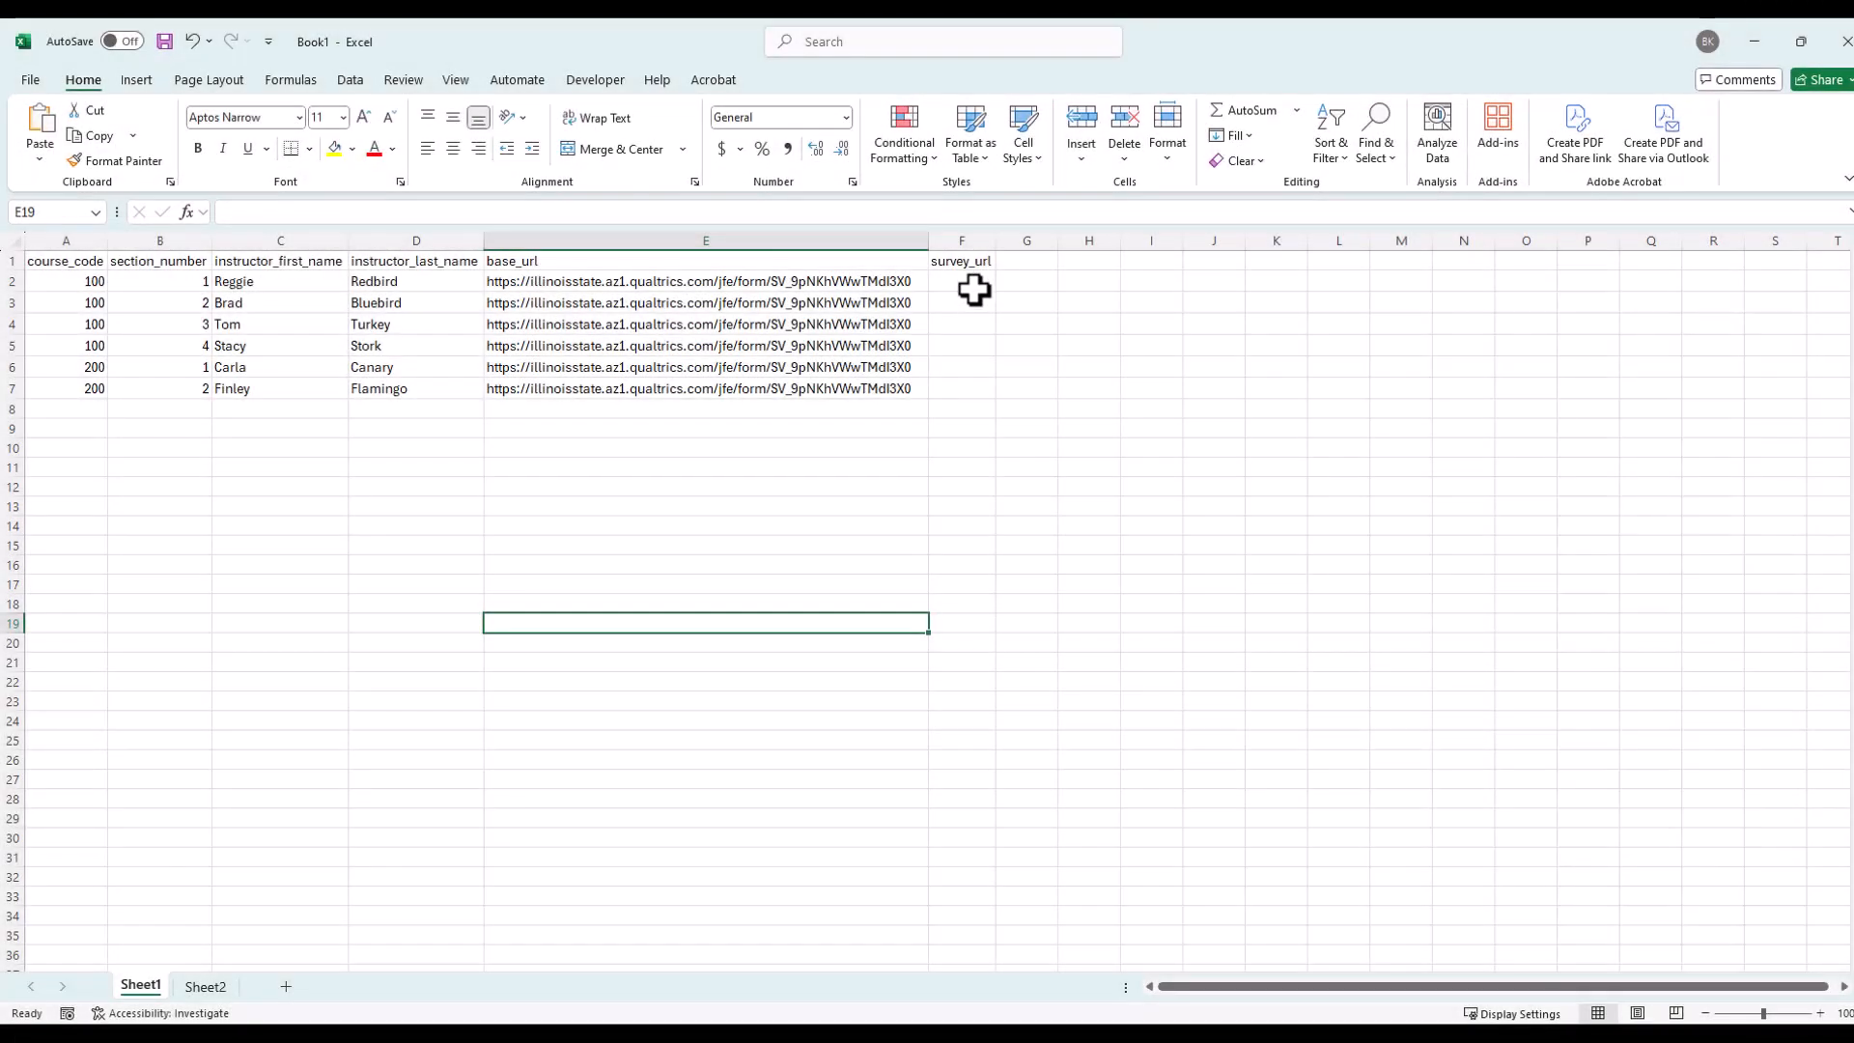
- In the Excel workbook, paste the copied formula into cell F2 under survey_url and remove its italic formatting
click(974, 281)
right_click(974, 281)
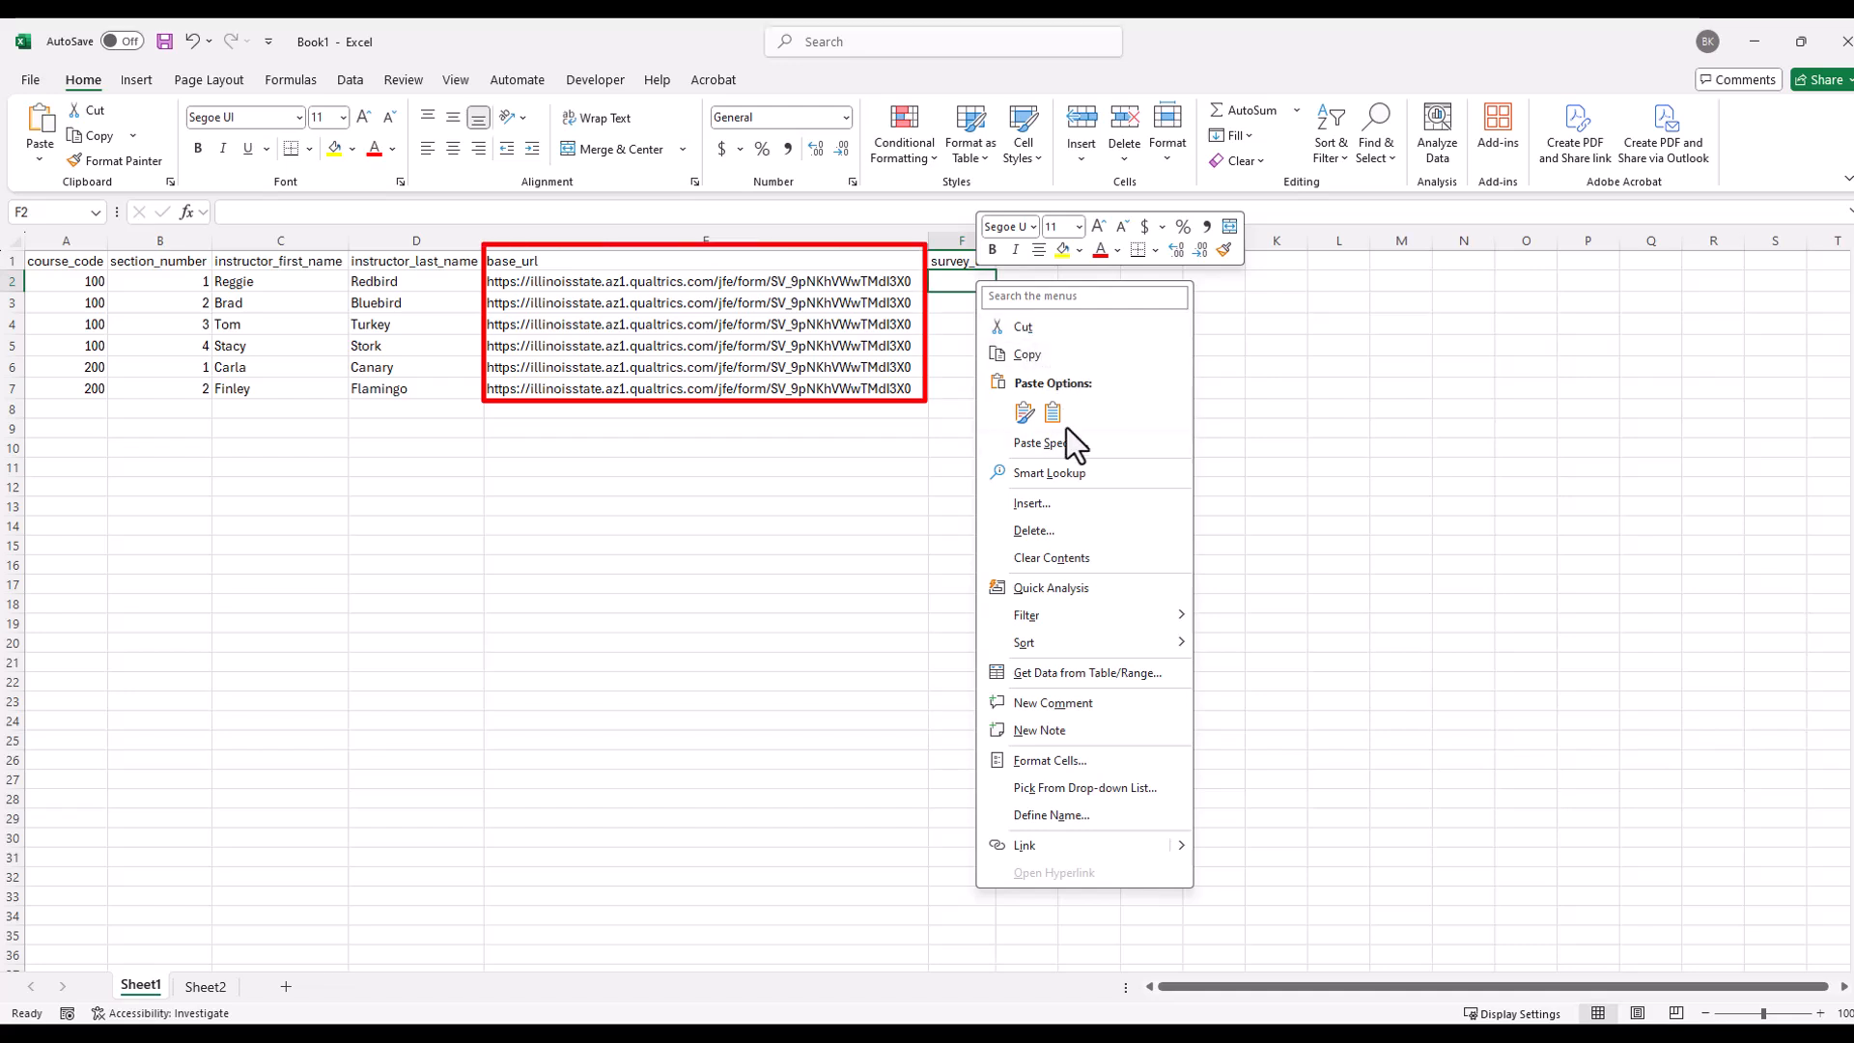
click(1026, 415)
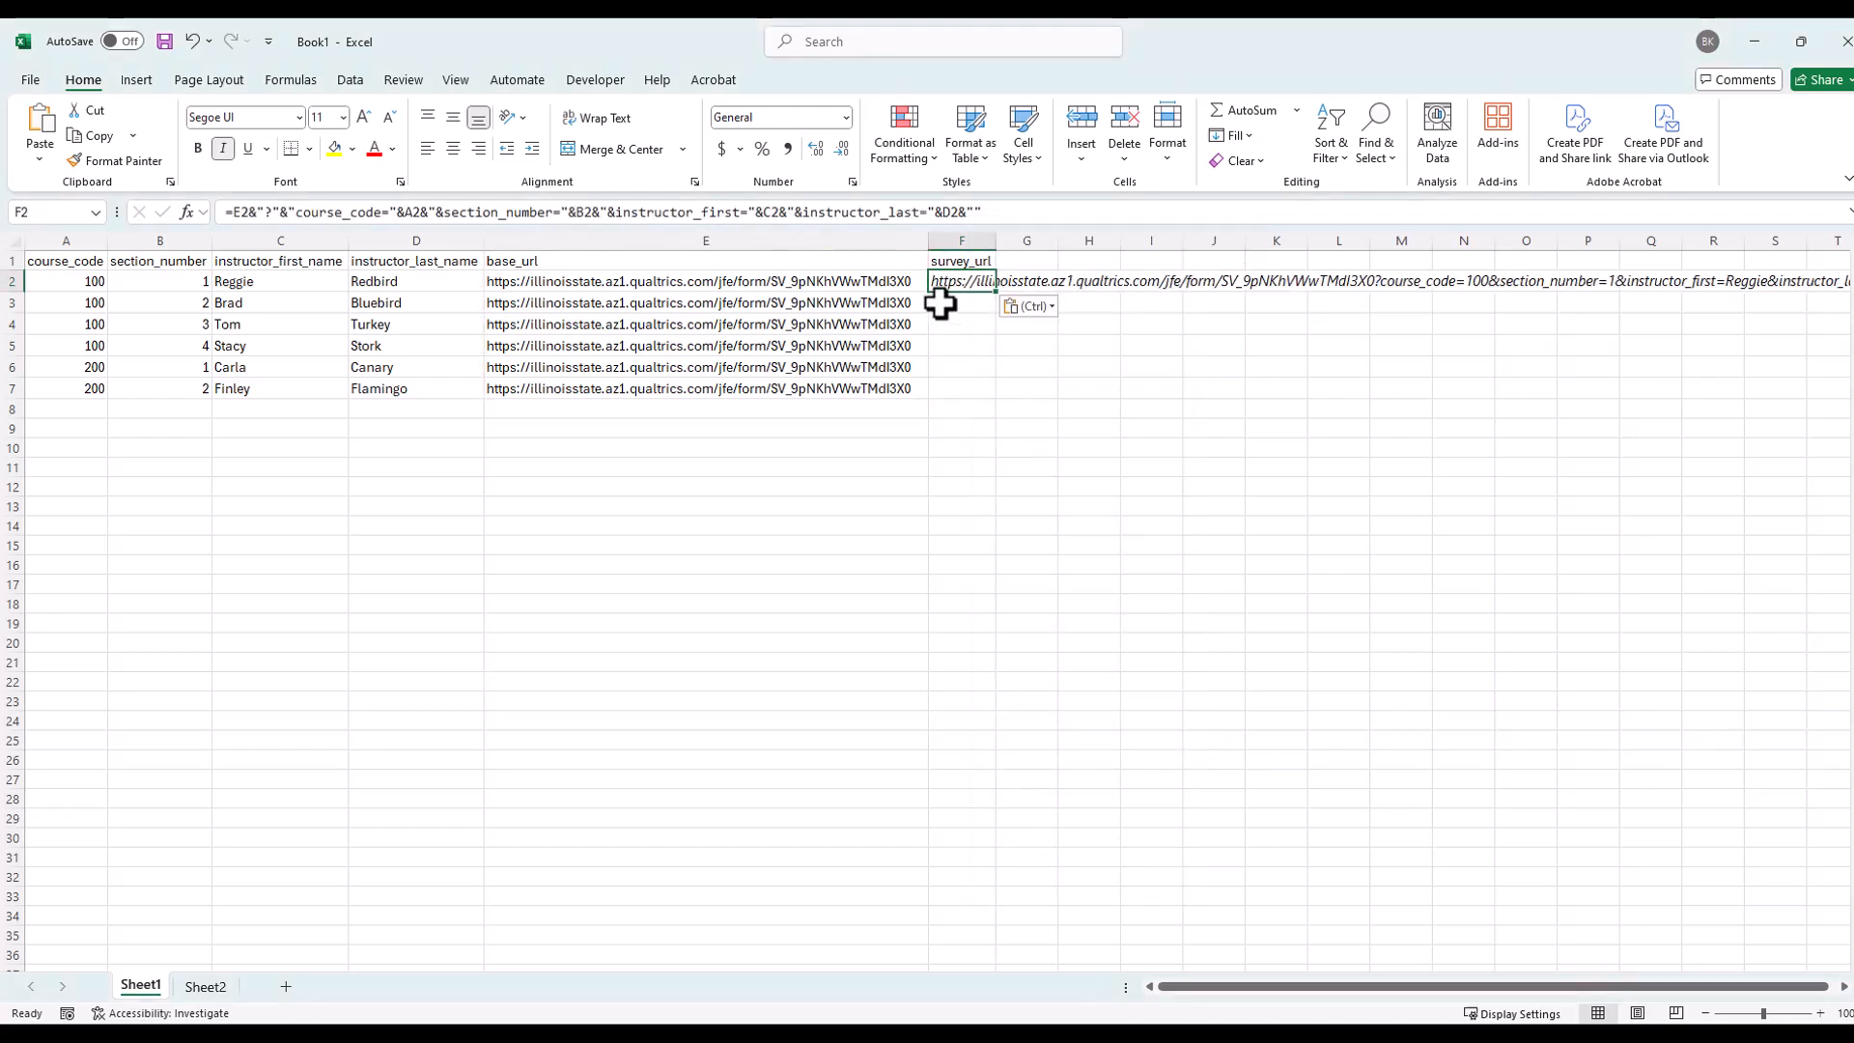
click(224, 151)
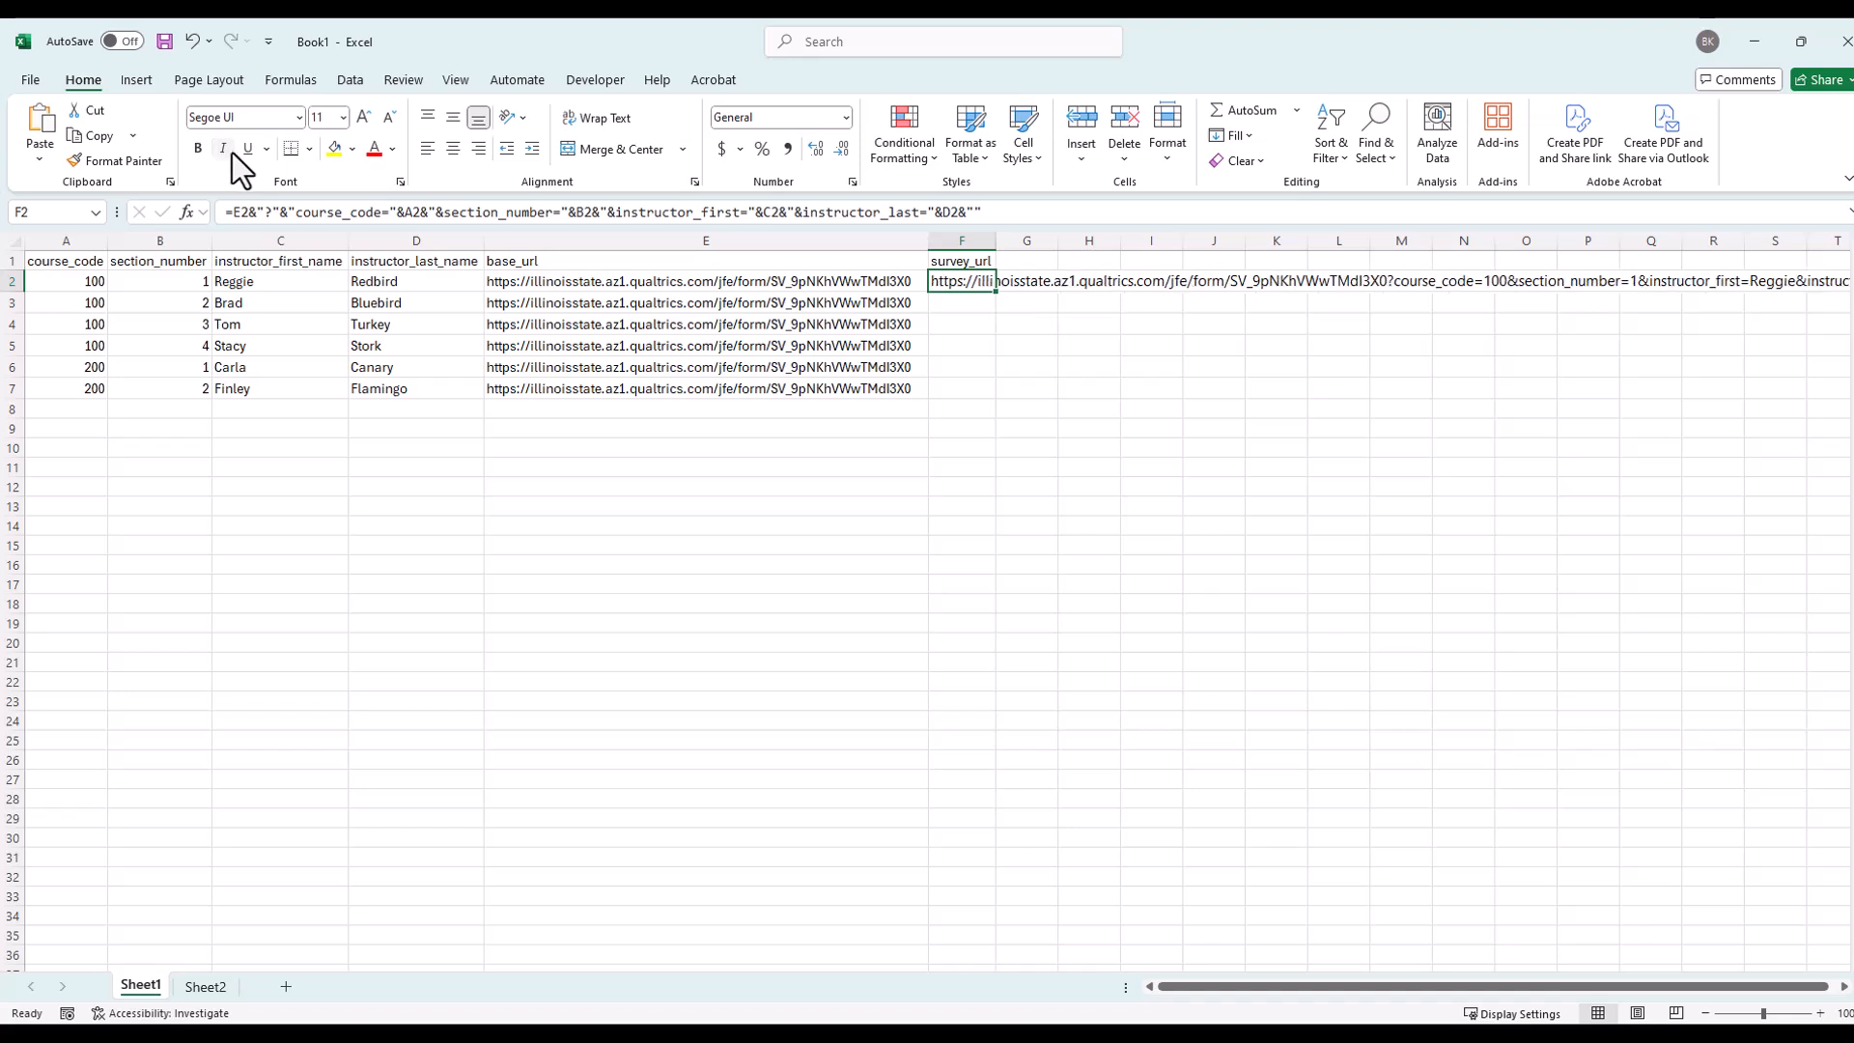
click(973, 464)
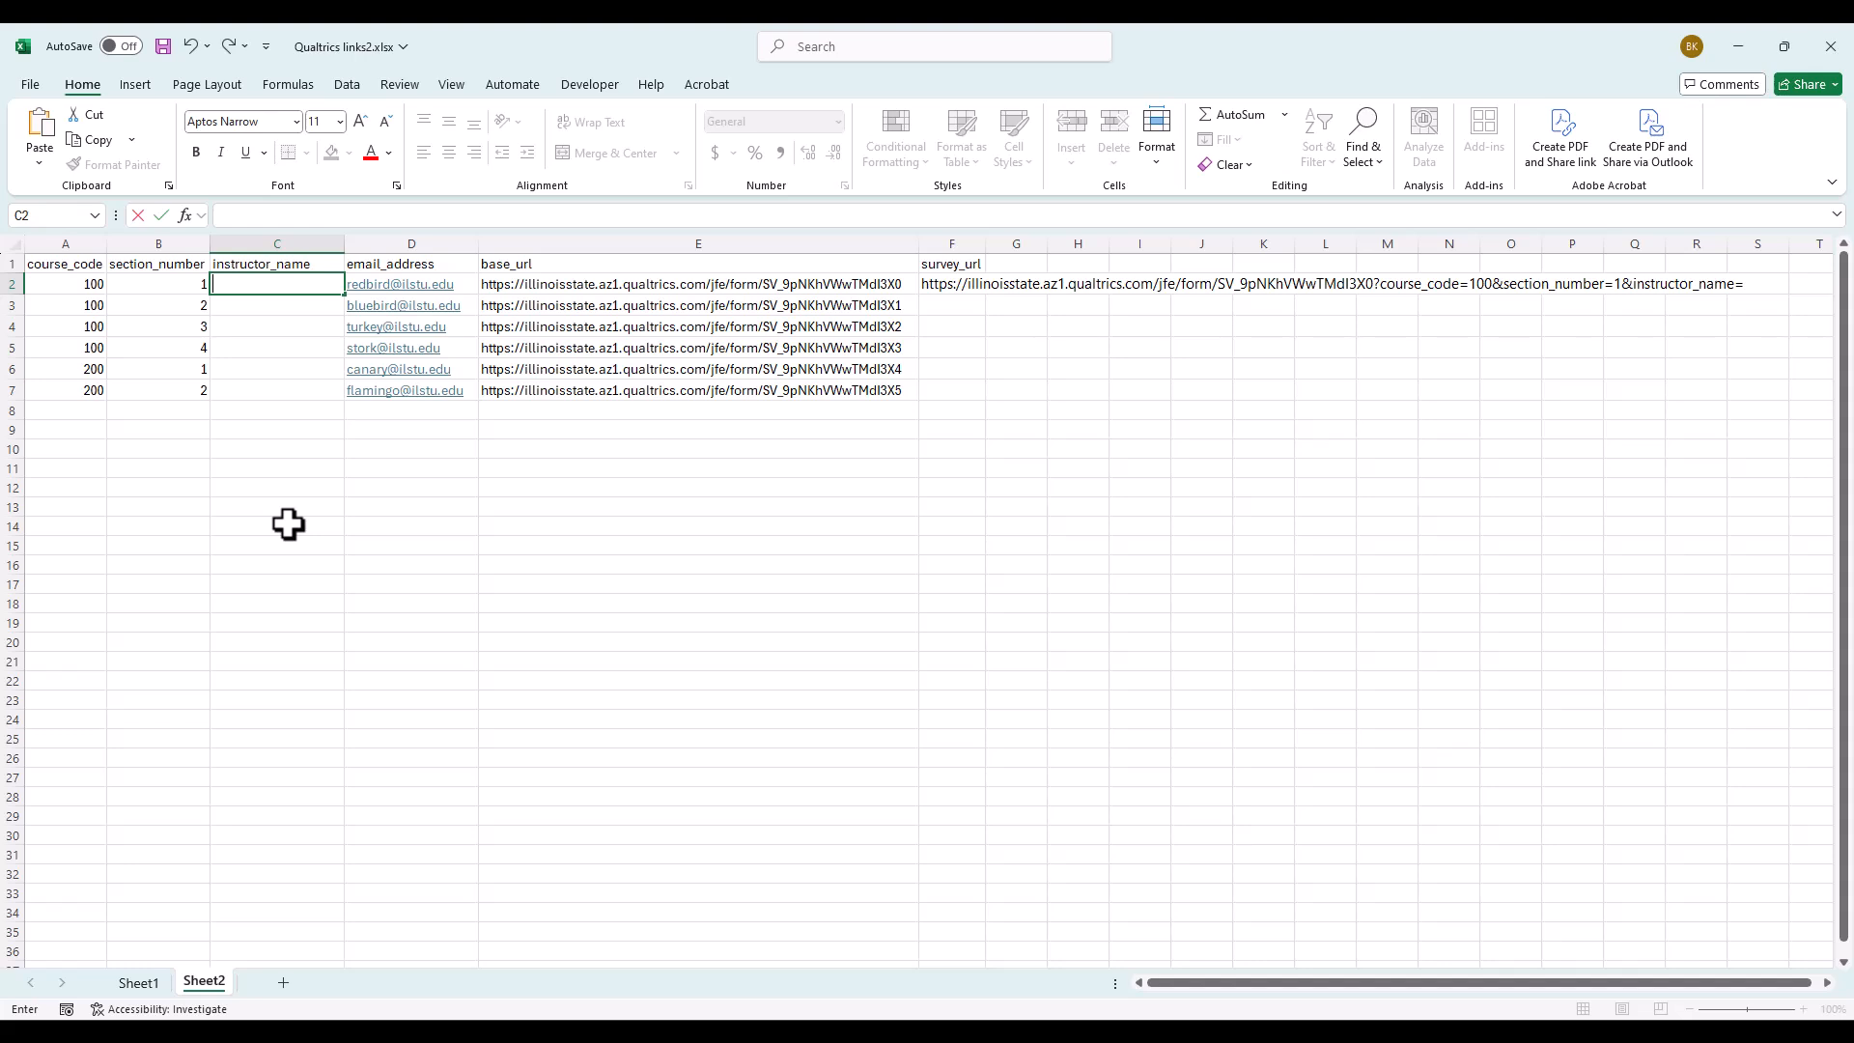
- Fill C2 to C7 under instructor_name with each instructor's full name, joining first and last names with an underscore
text(Reggie_Redbird)
key(Return)
text(Brad_Bluebird)
key(Return)
text(Tom_Turkey)
key(Return)
text(Stacy_Stork)
key(Return)
text(Carla_Canary)
key(Return)
text(Finley_Flamingo)
key(Return)
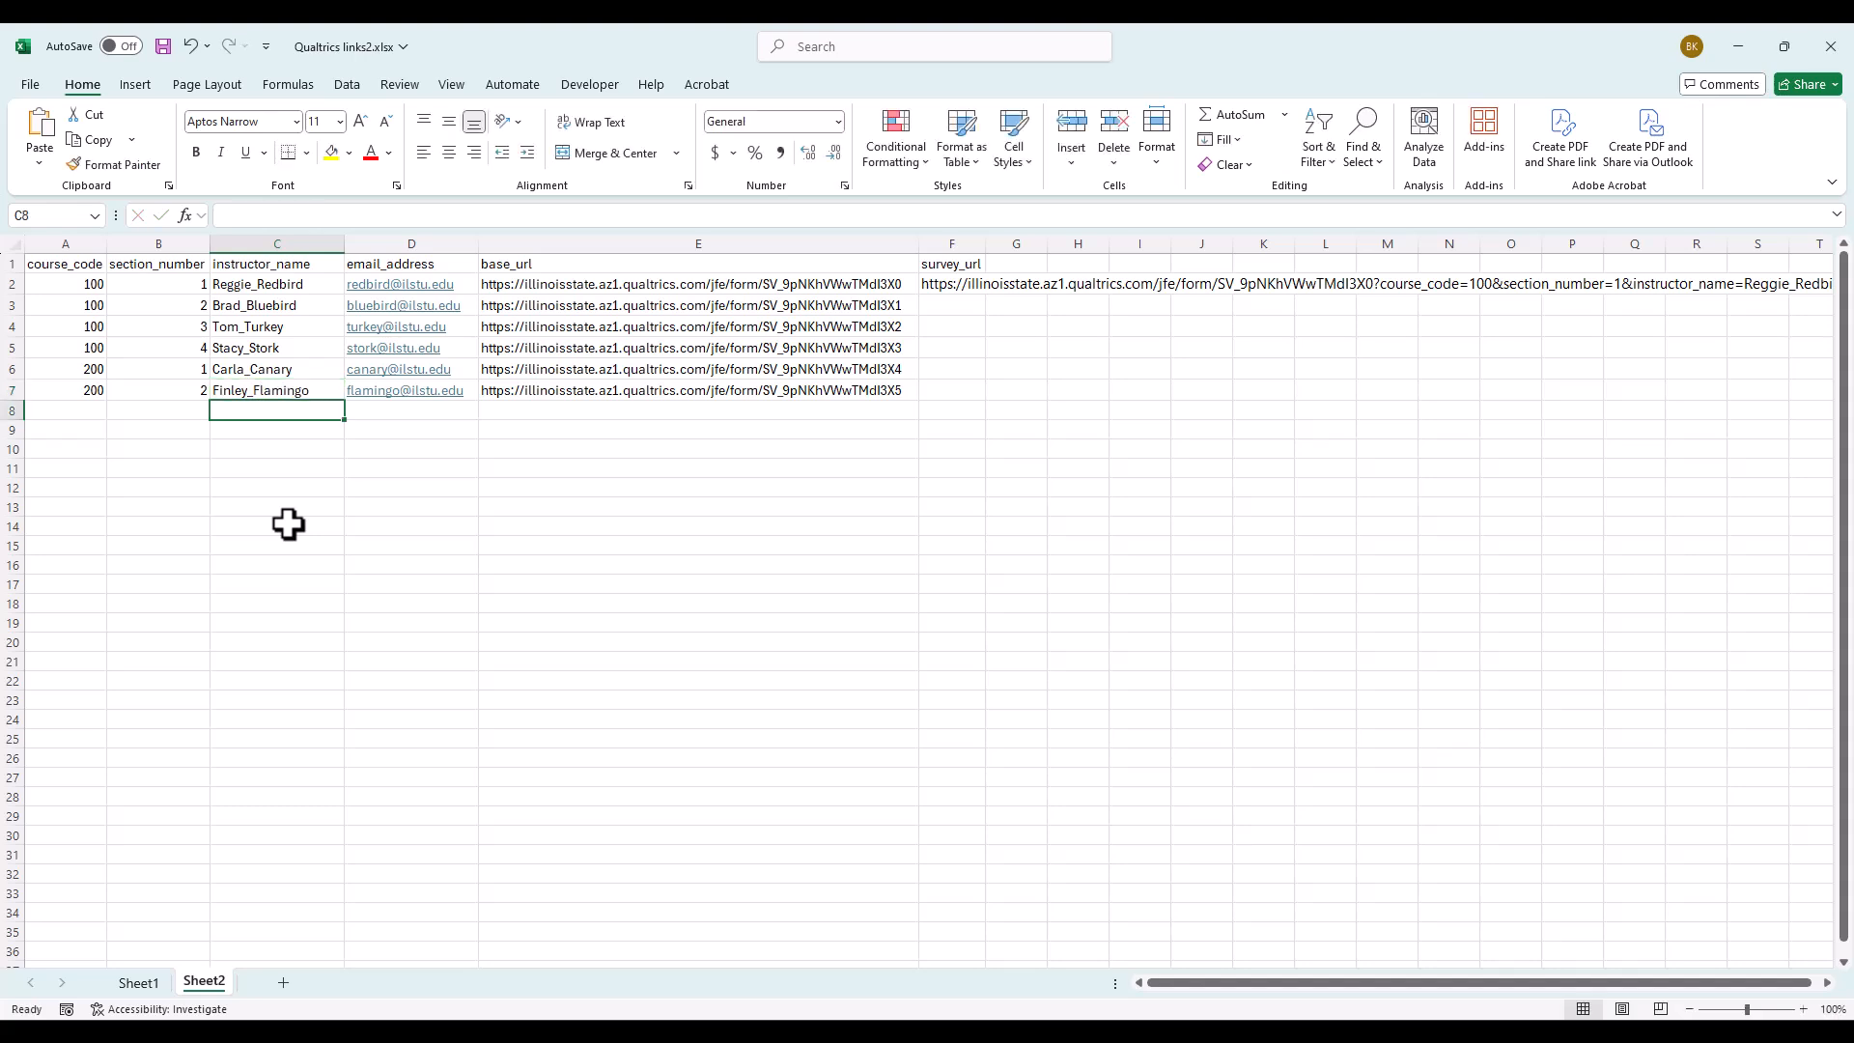
- On Sheet1, delete column C containing the instructors' first names
key(ctrl+Page_Up)
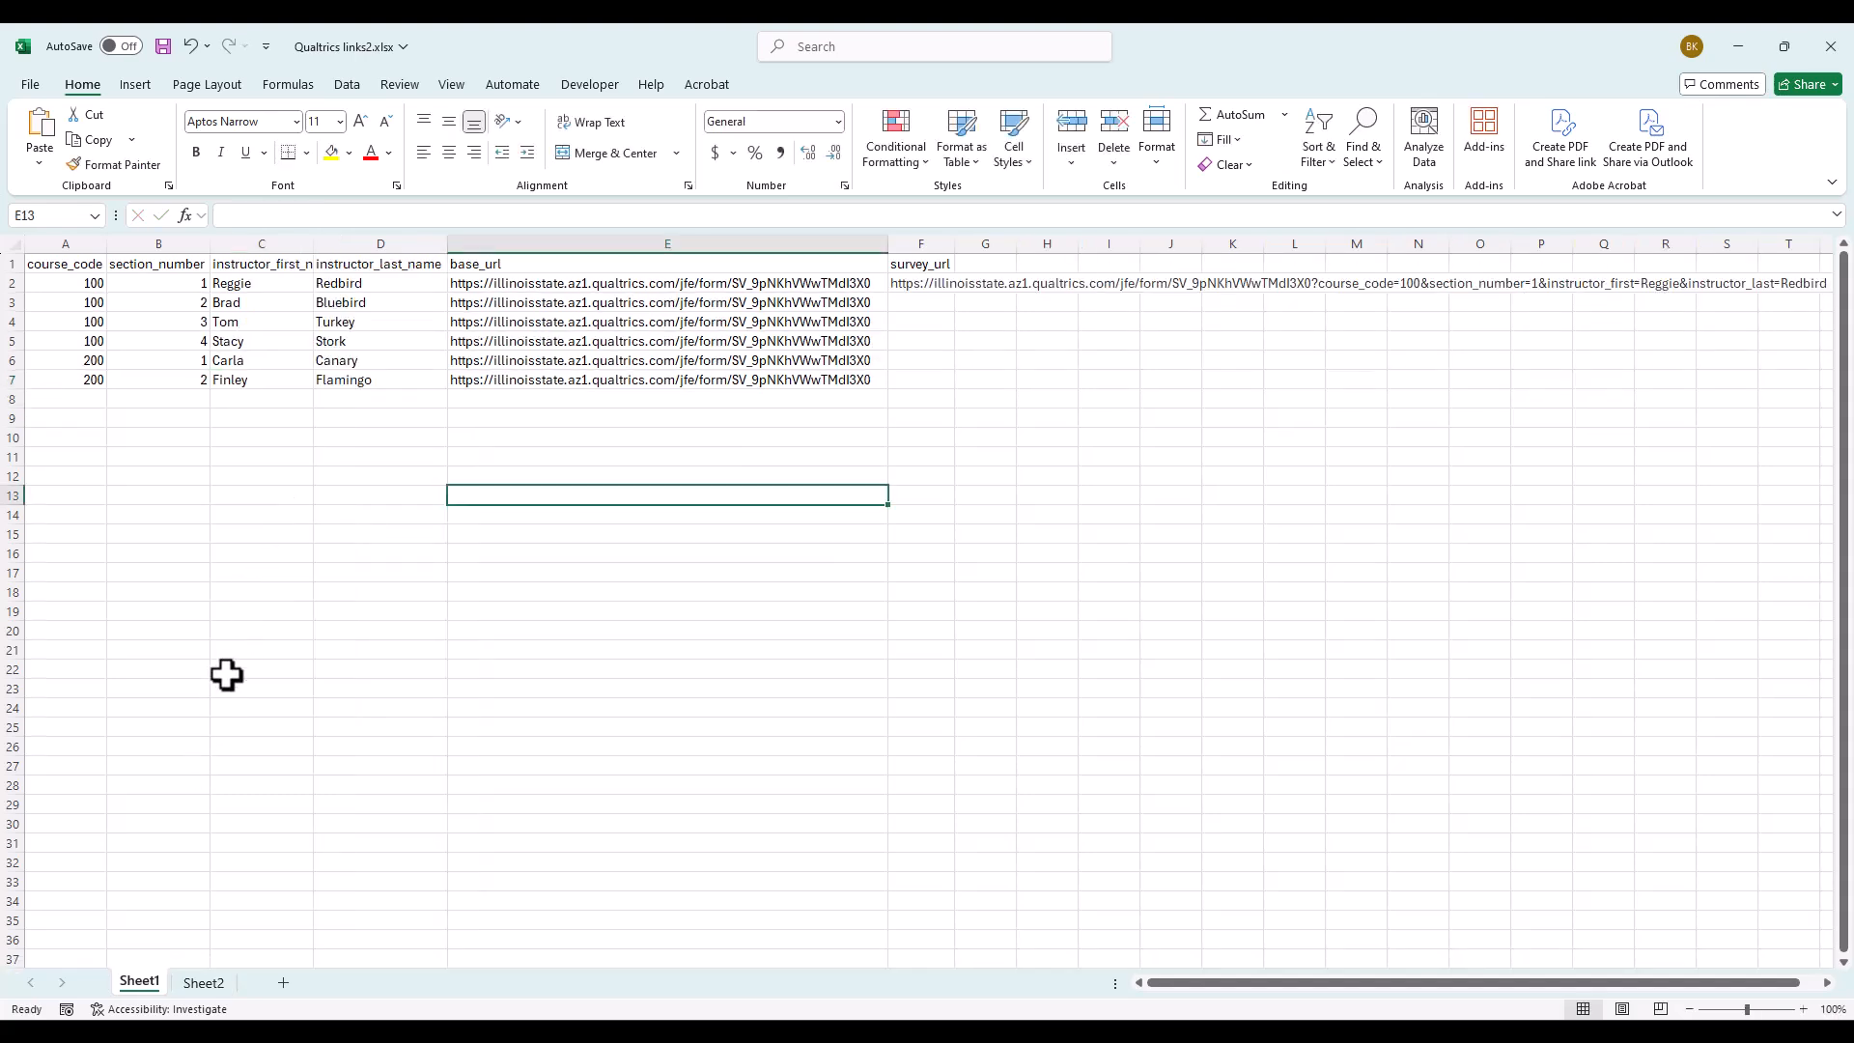
click(254, 240)
right_click(254, 240)
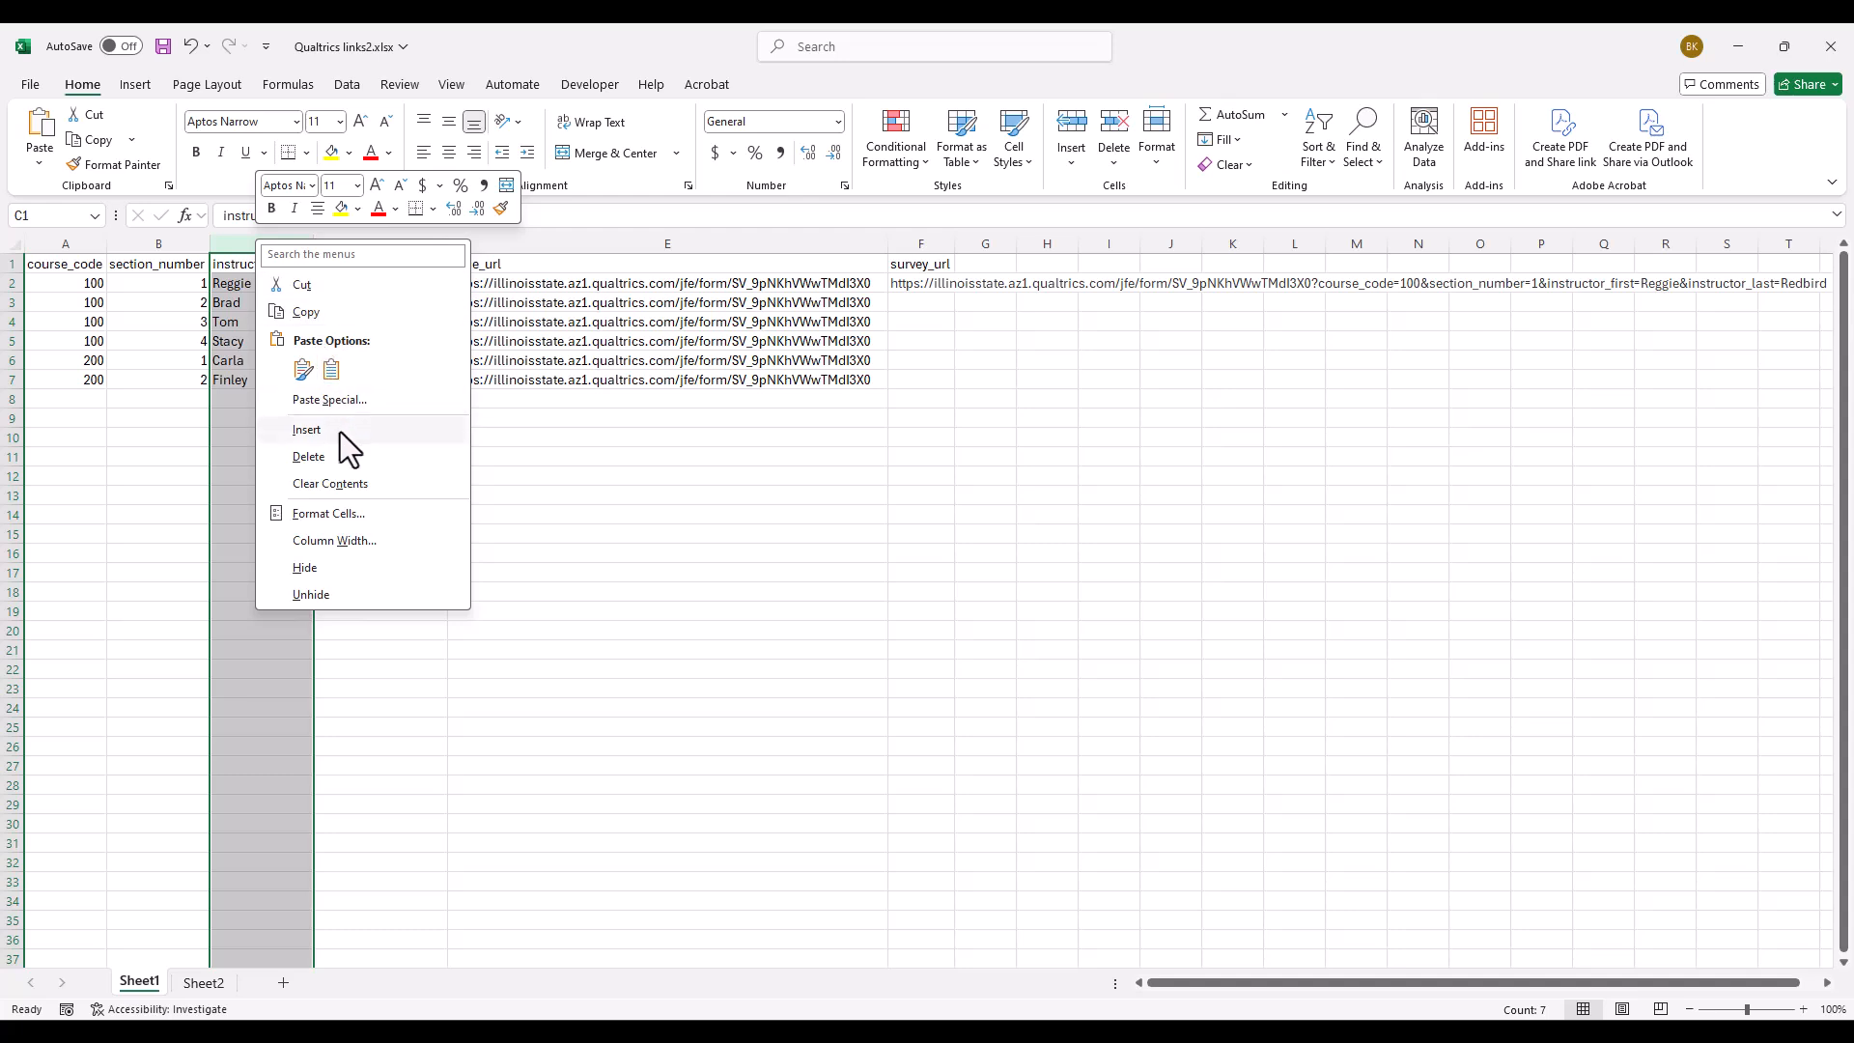
click(340, 457)
- Remove the leftover first-name part and extra quotation mark from the survey_url formula in E2, accepting Excel's suggested correction
double_click(817, 282)
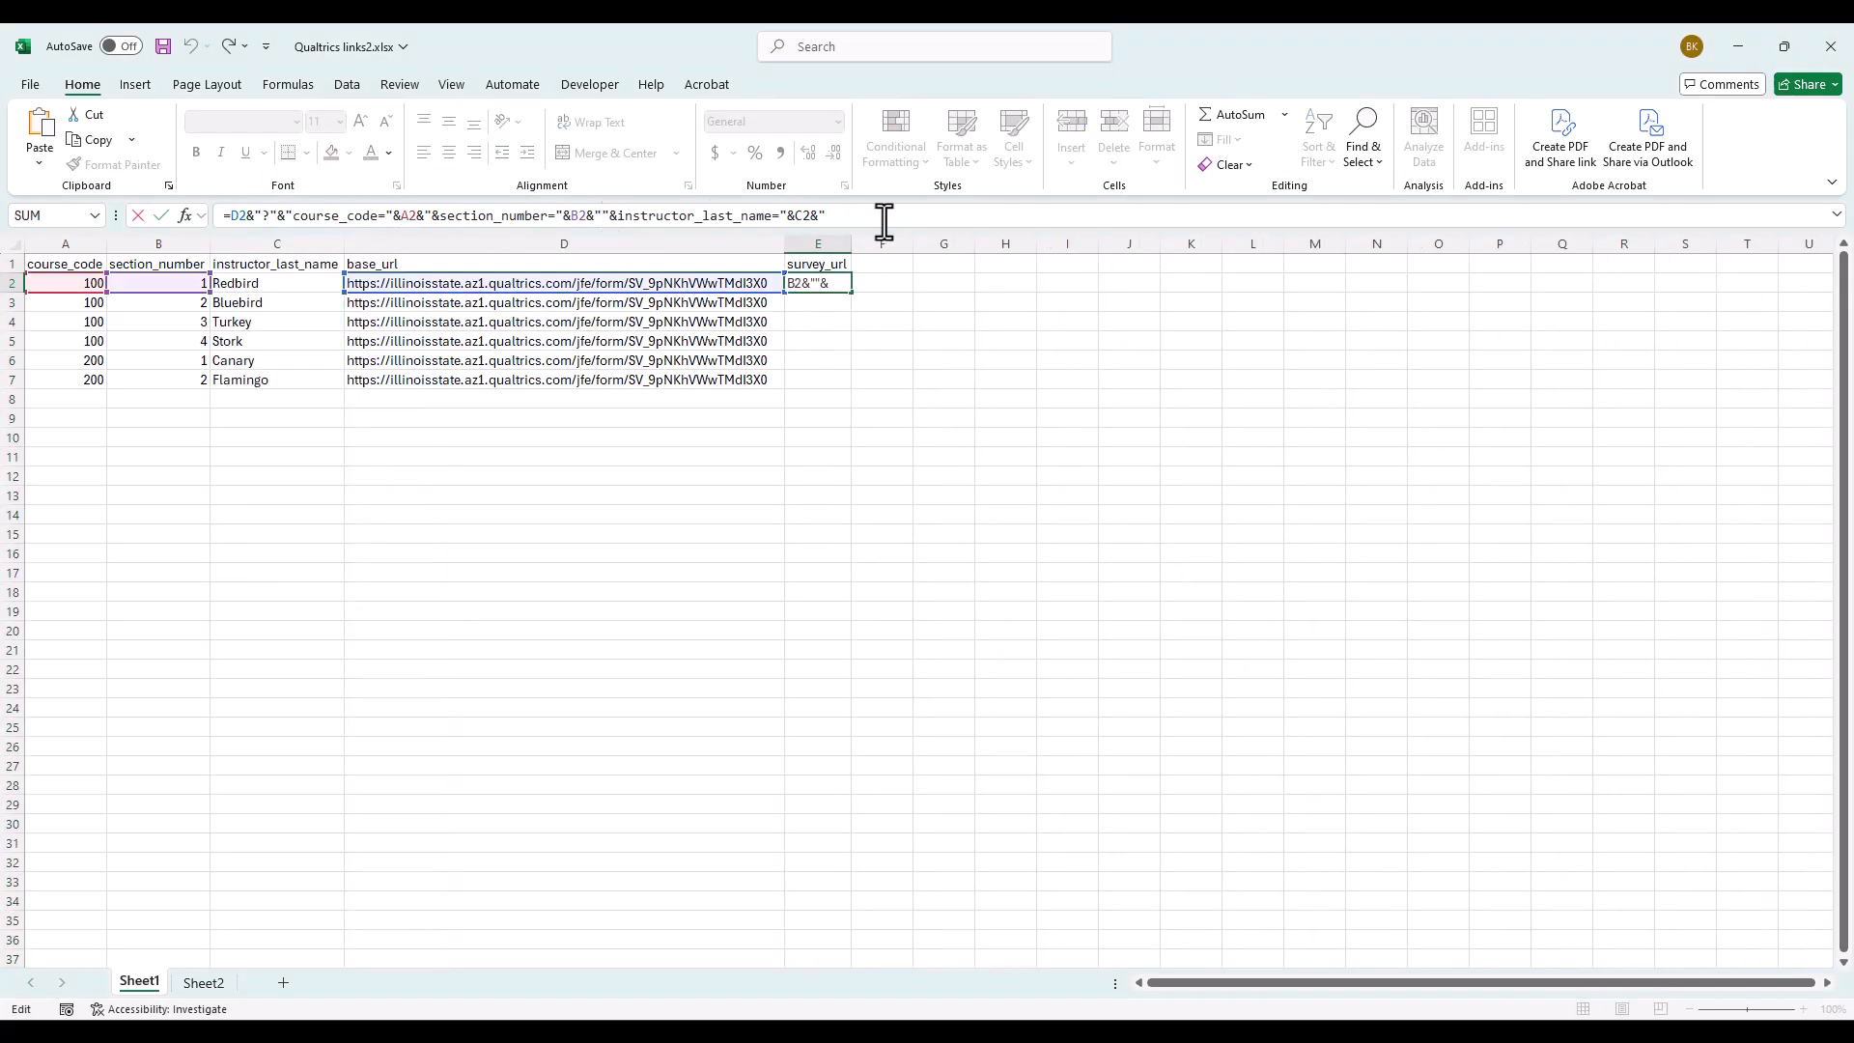
key(BackSpace)
key(Return)
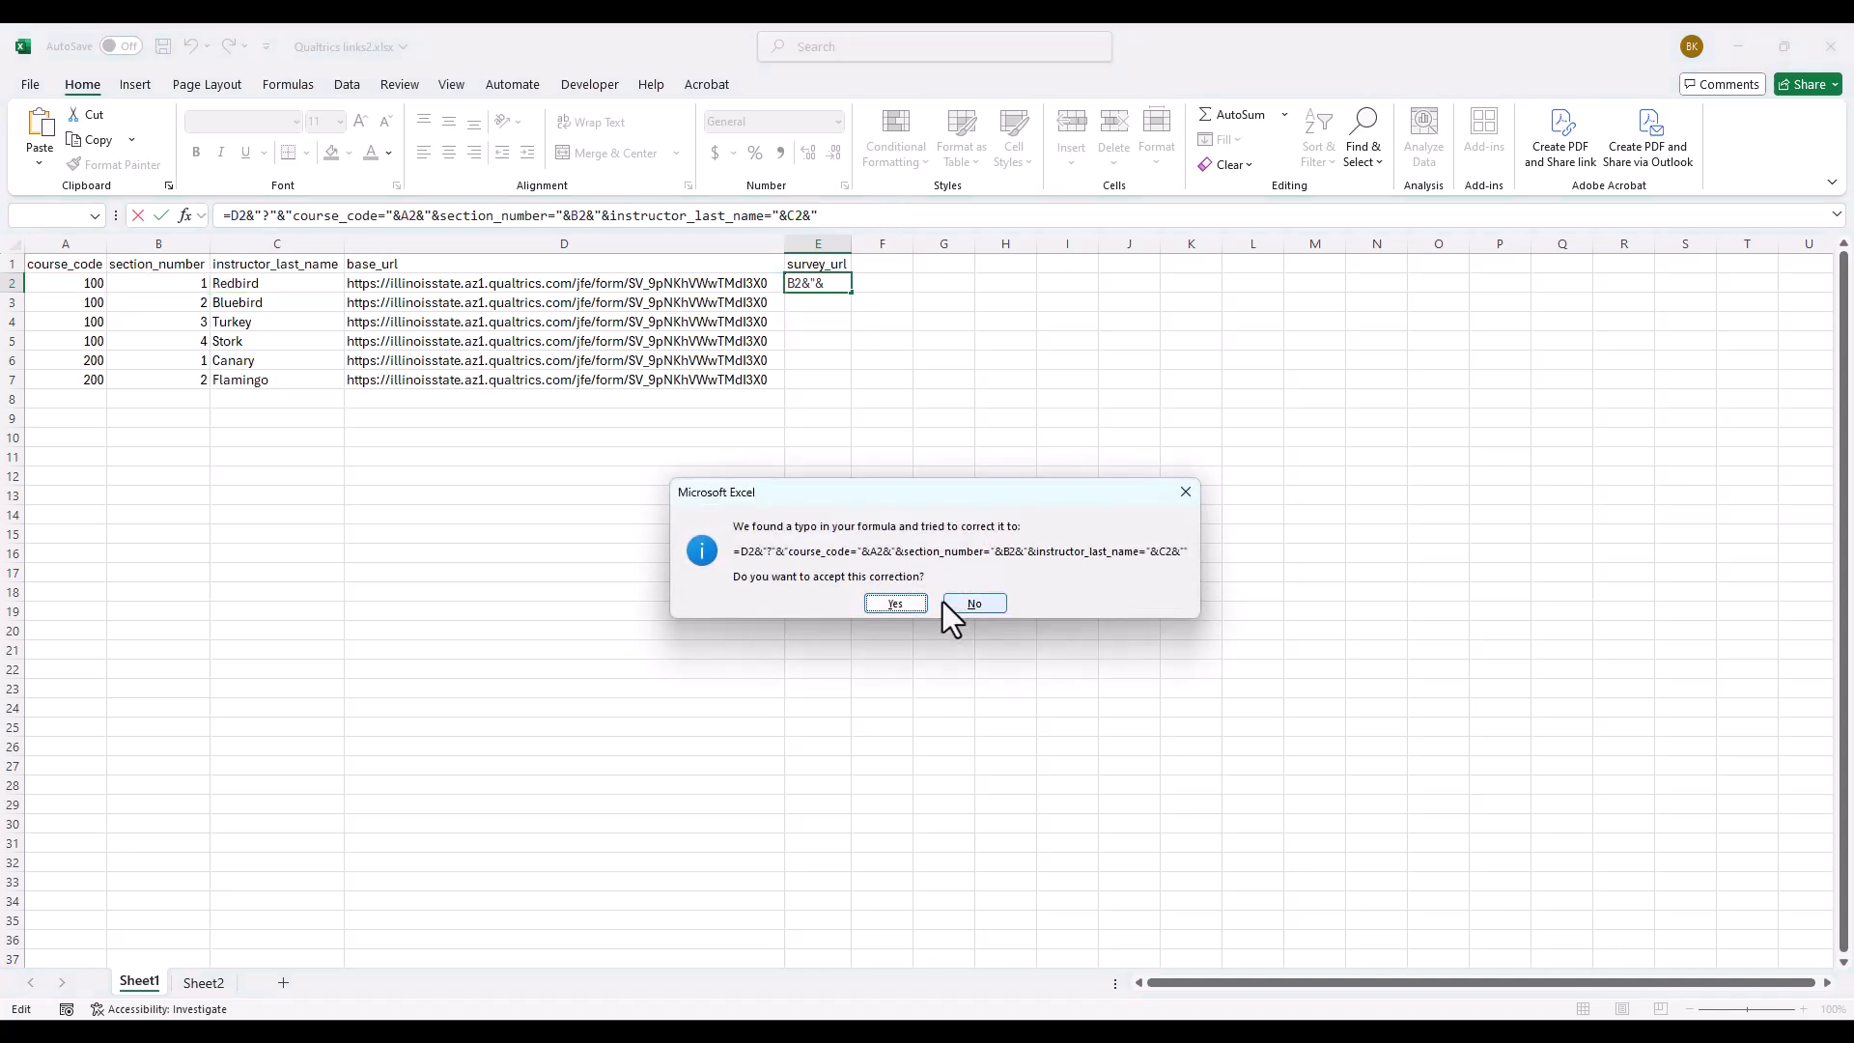
click(907, 600)
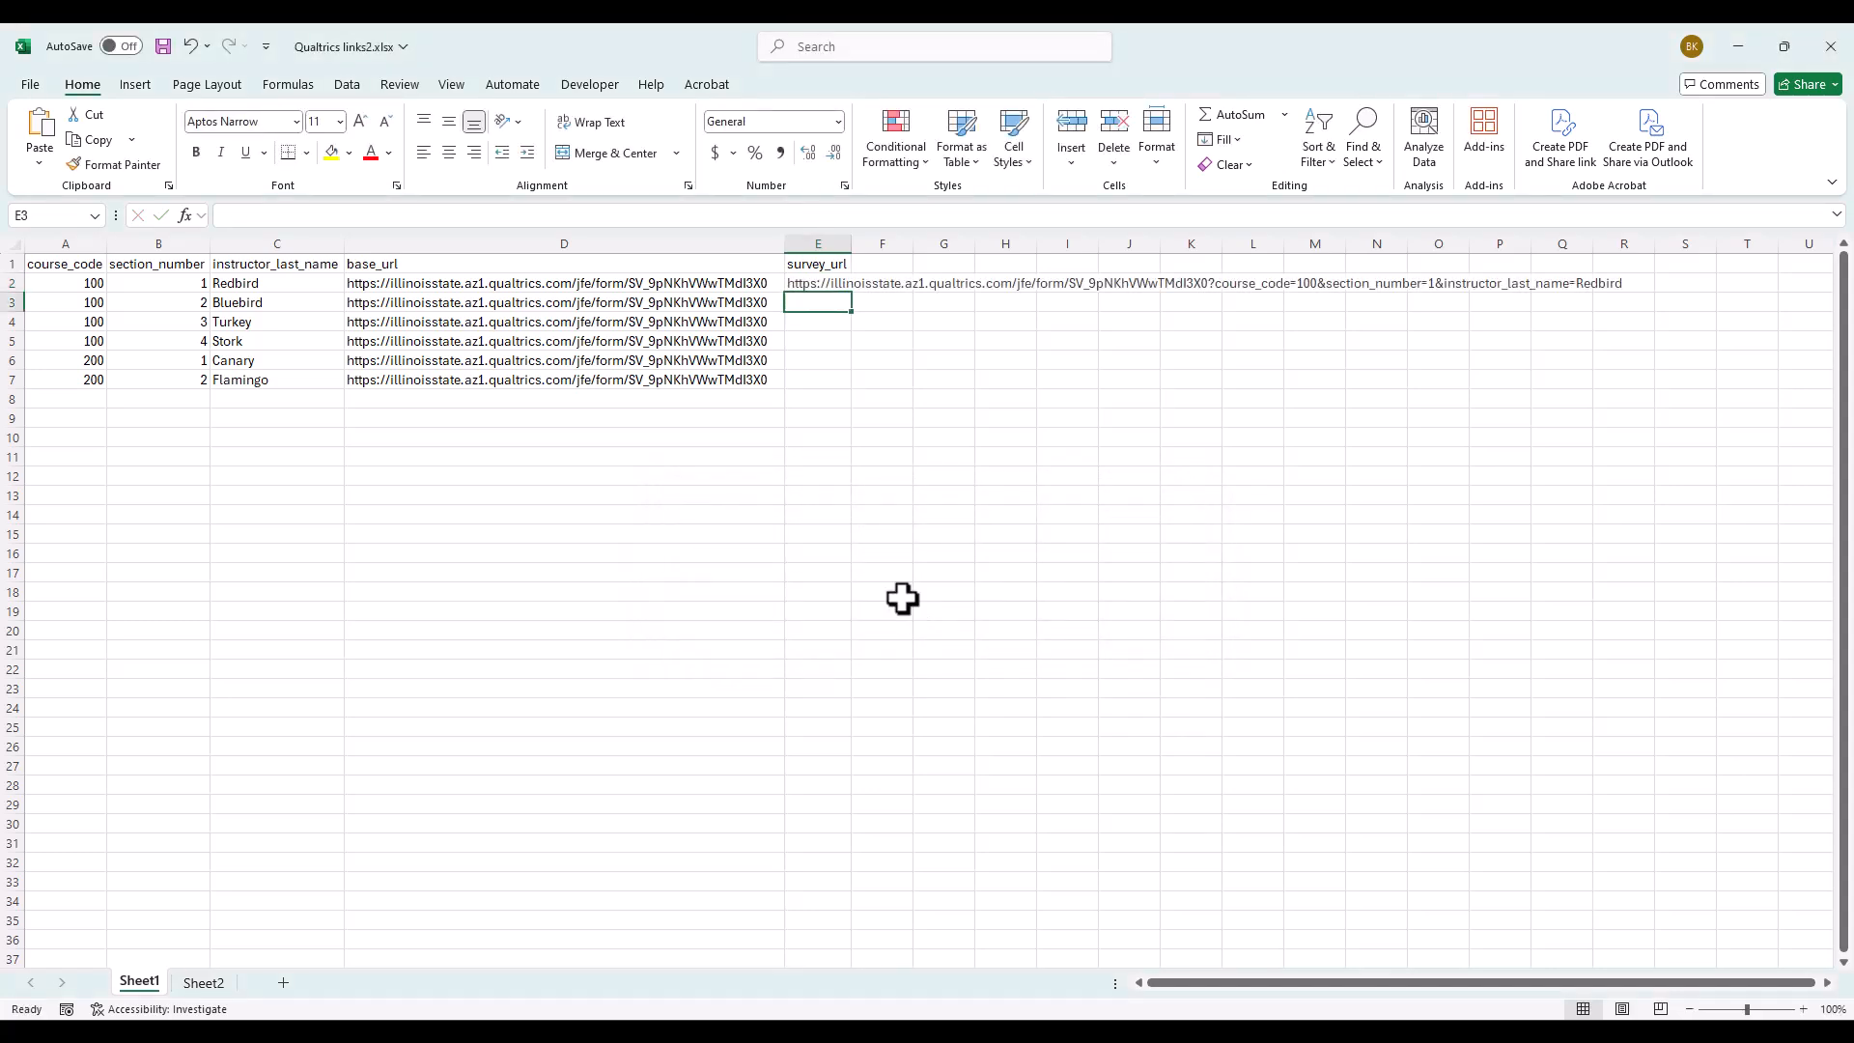
click(902, 537)
- Add two rows for course code 300 in rows 8 and 9, with section numbers 1 and 2
click(61, 402)
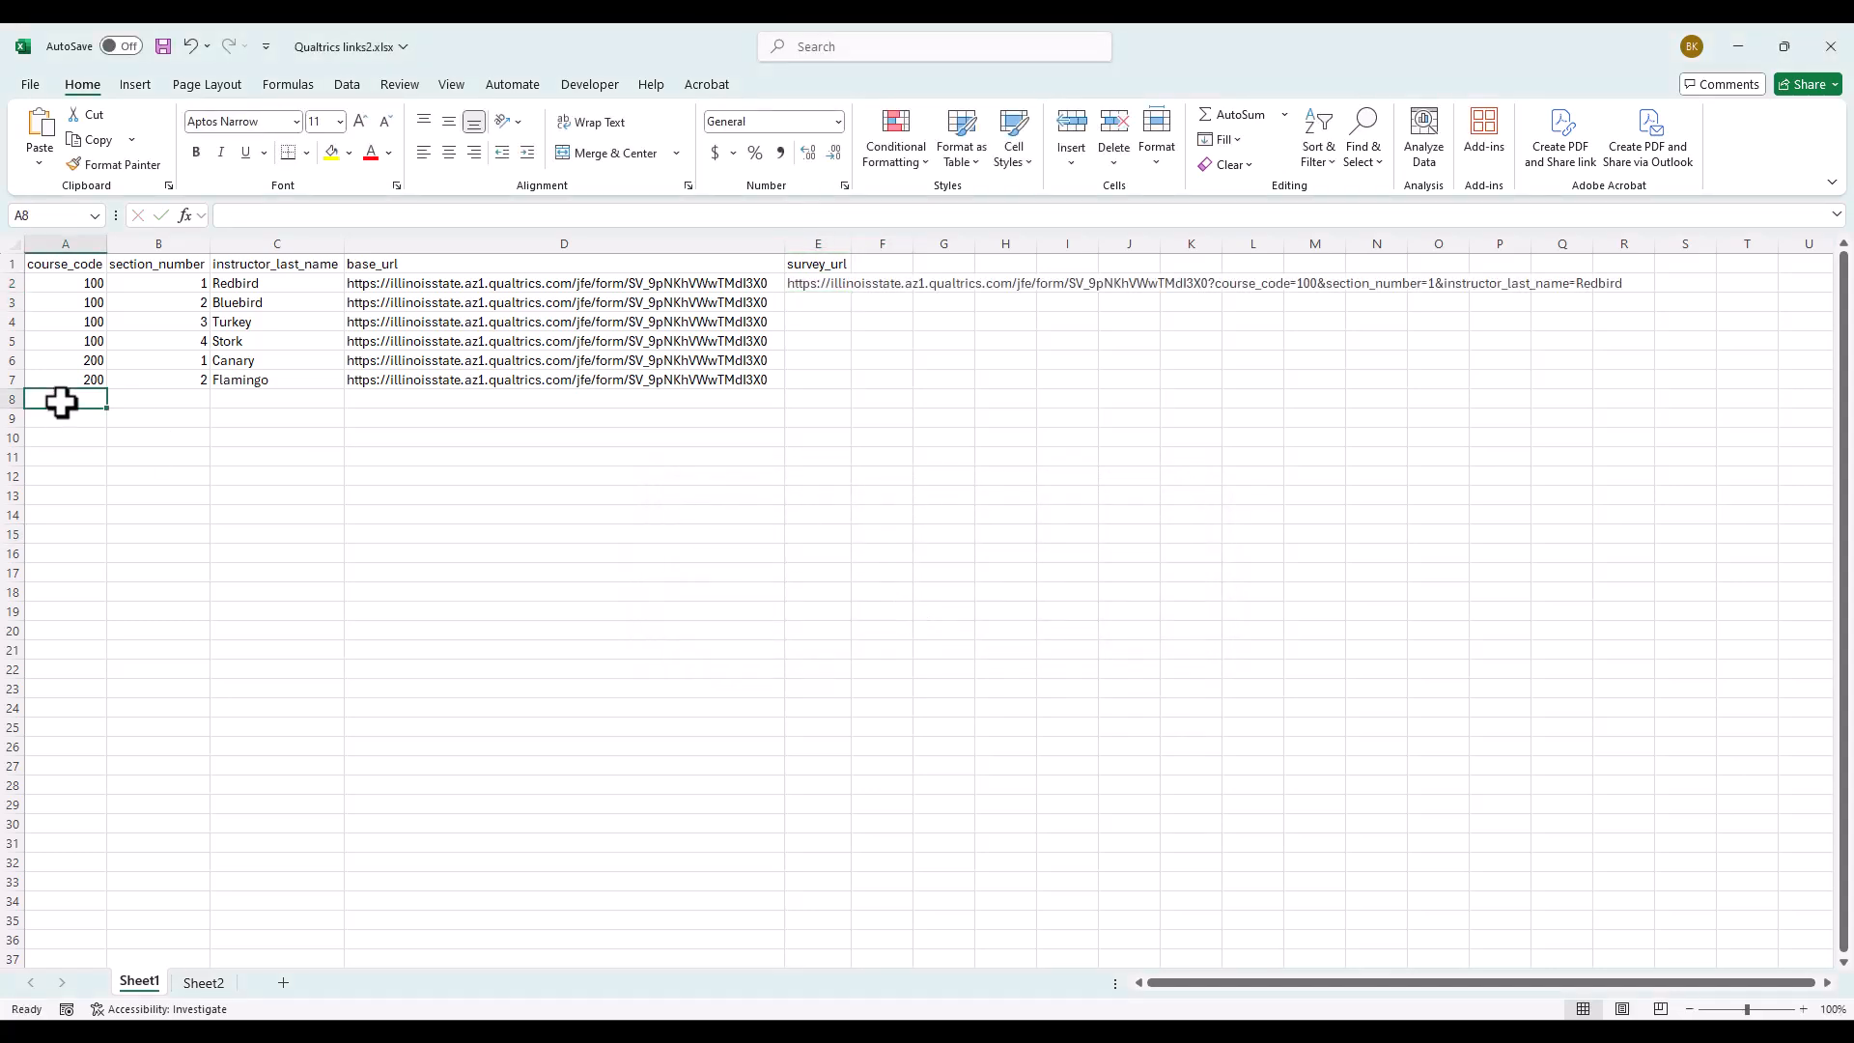
text(300)
key(Return)
text(300)
key(Return)
key(Right)
key(Up)
key(Up)
text(1)
key(Return)
text(2)
- Enter the instructors' shared surname in C8 and C9, distinguished by the suffixes _A and _B
click(310, 400)
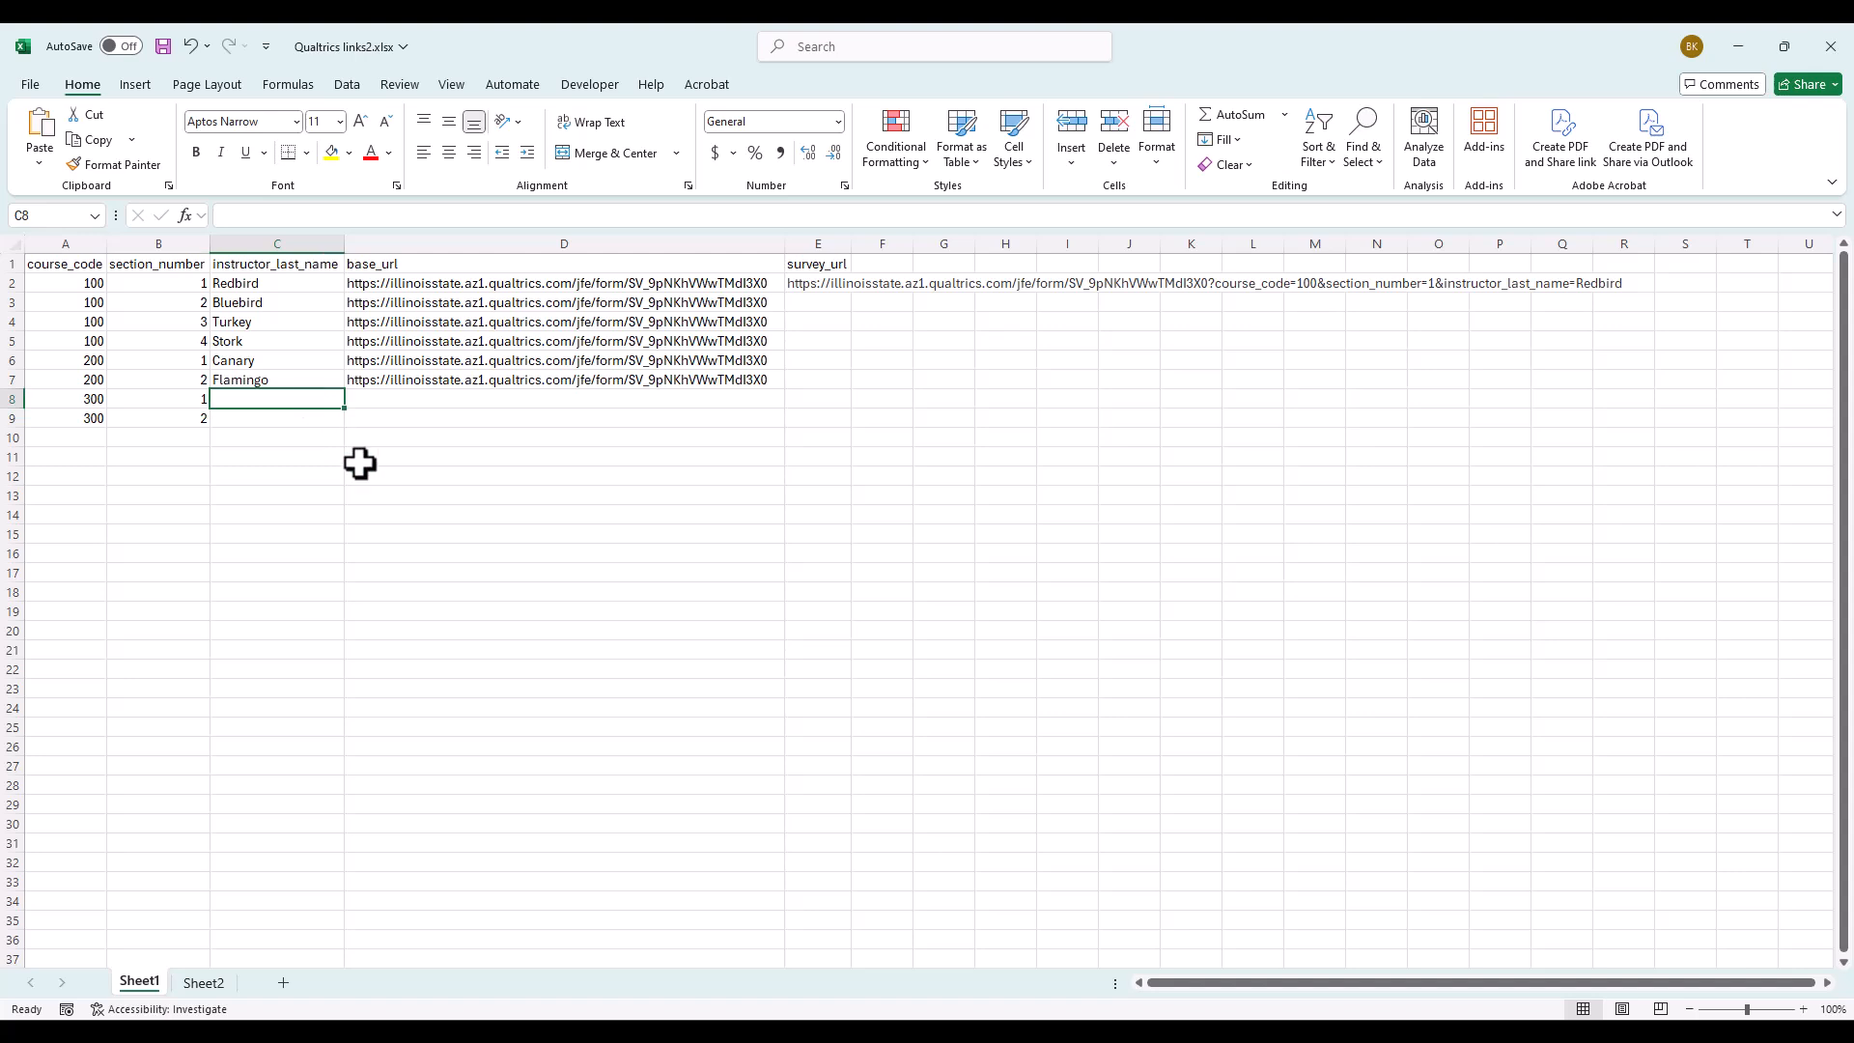
text(Smith_A)
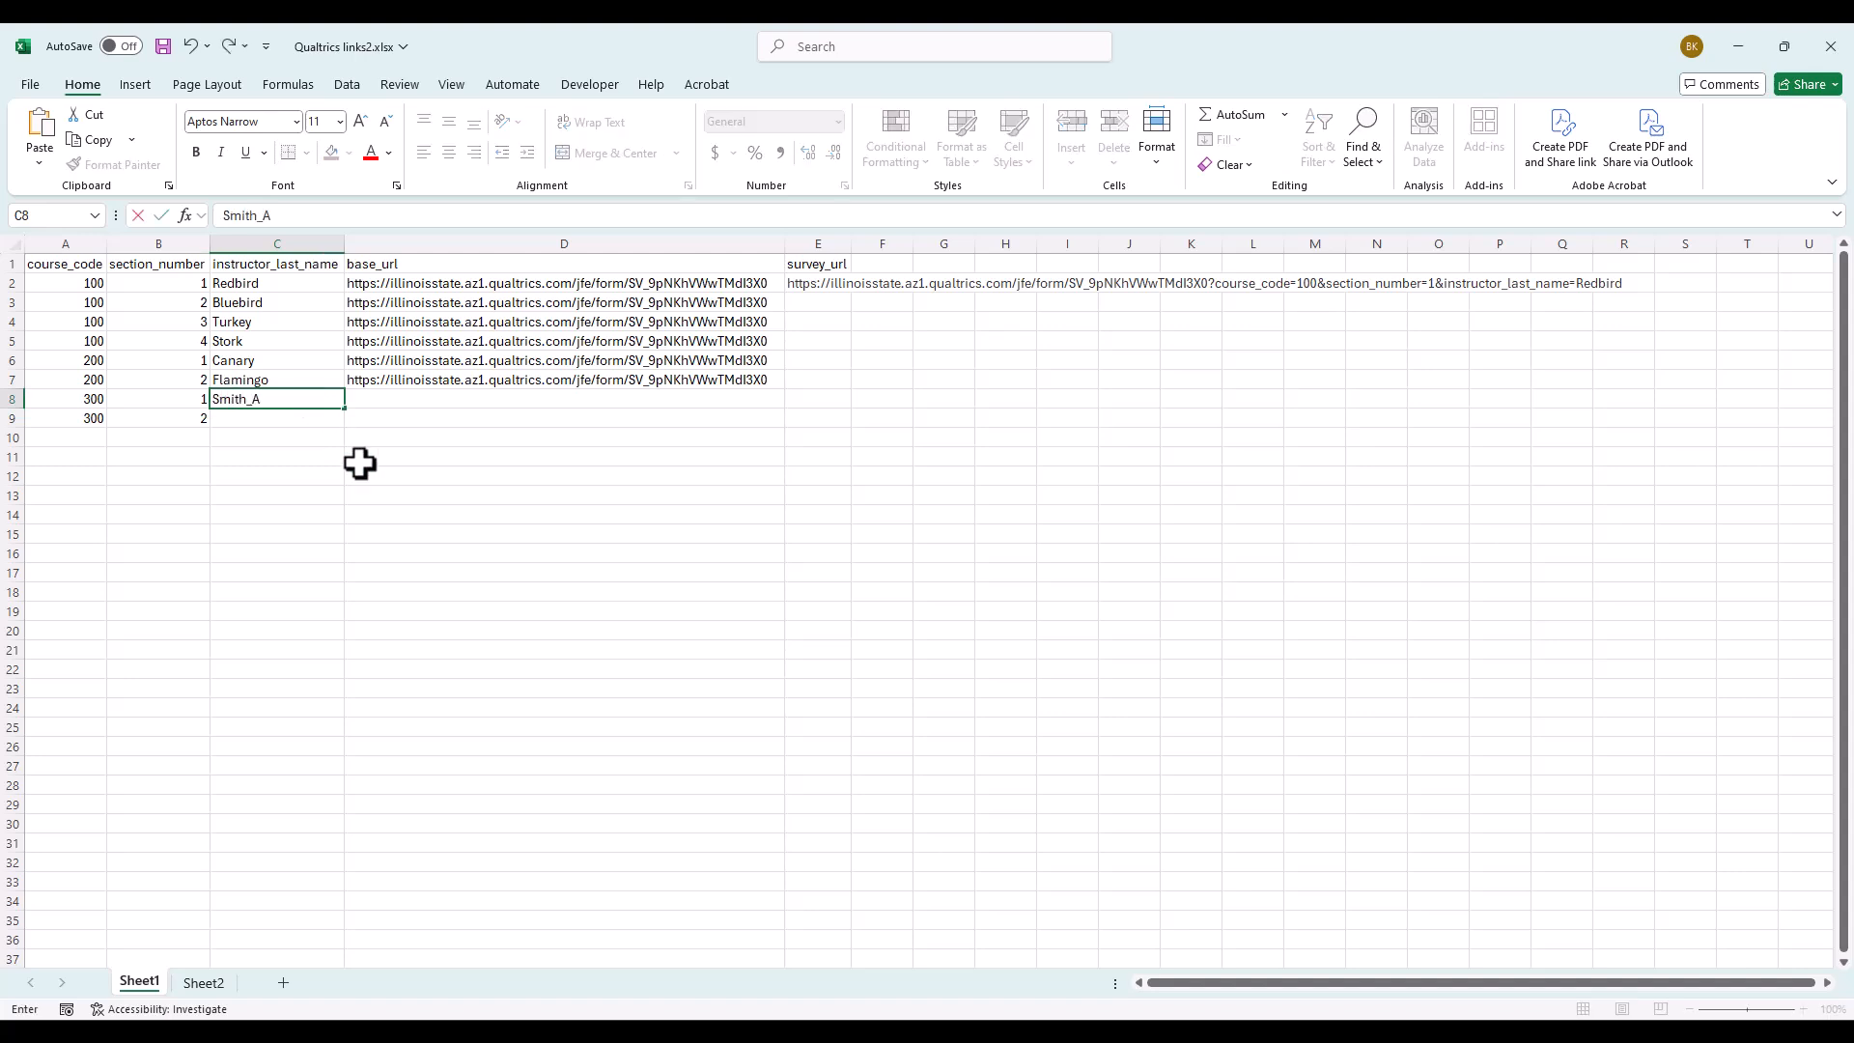
key(Return)
text(Smith_B)
key(Return)
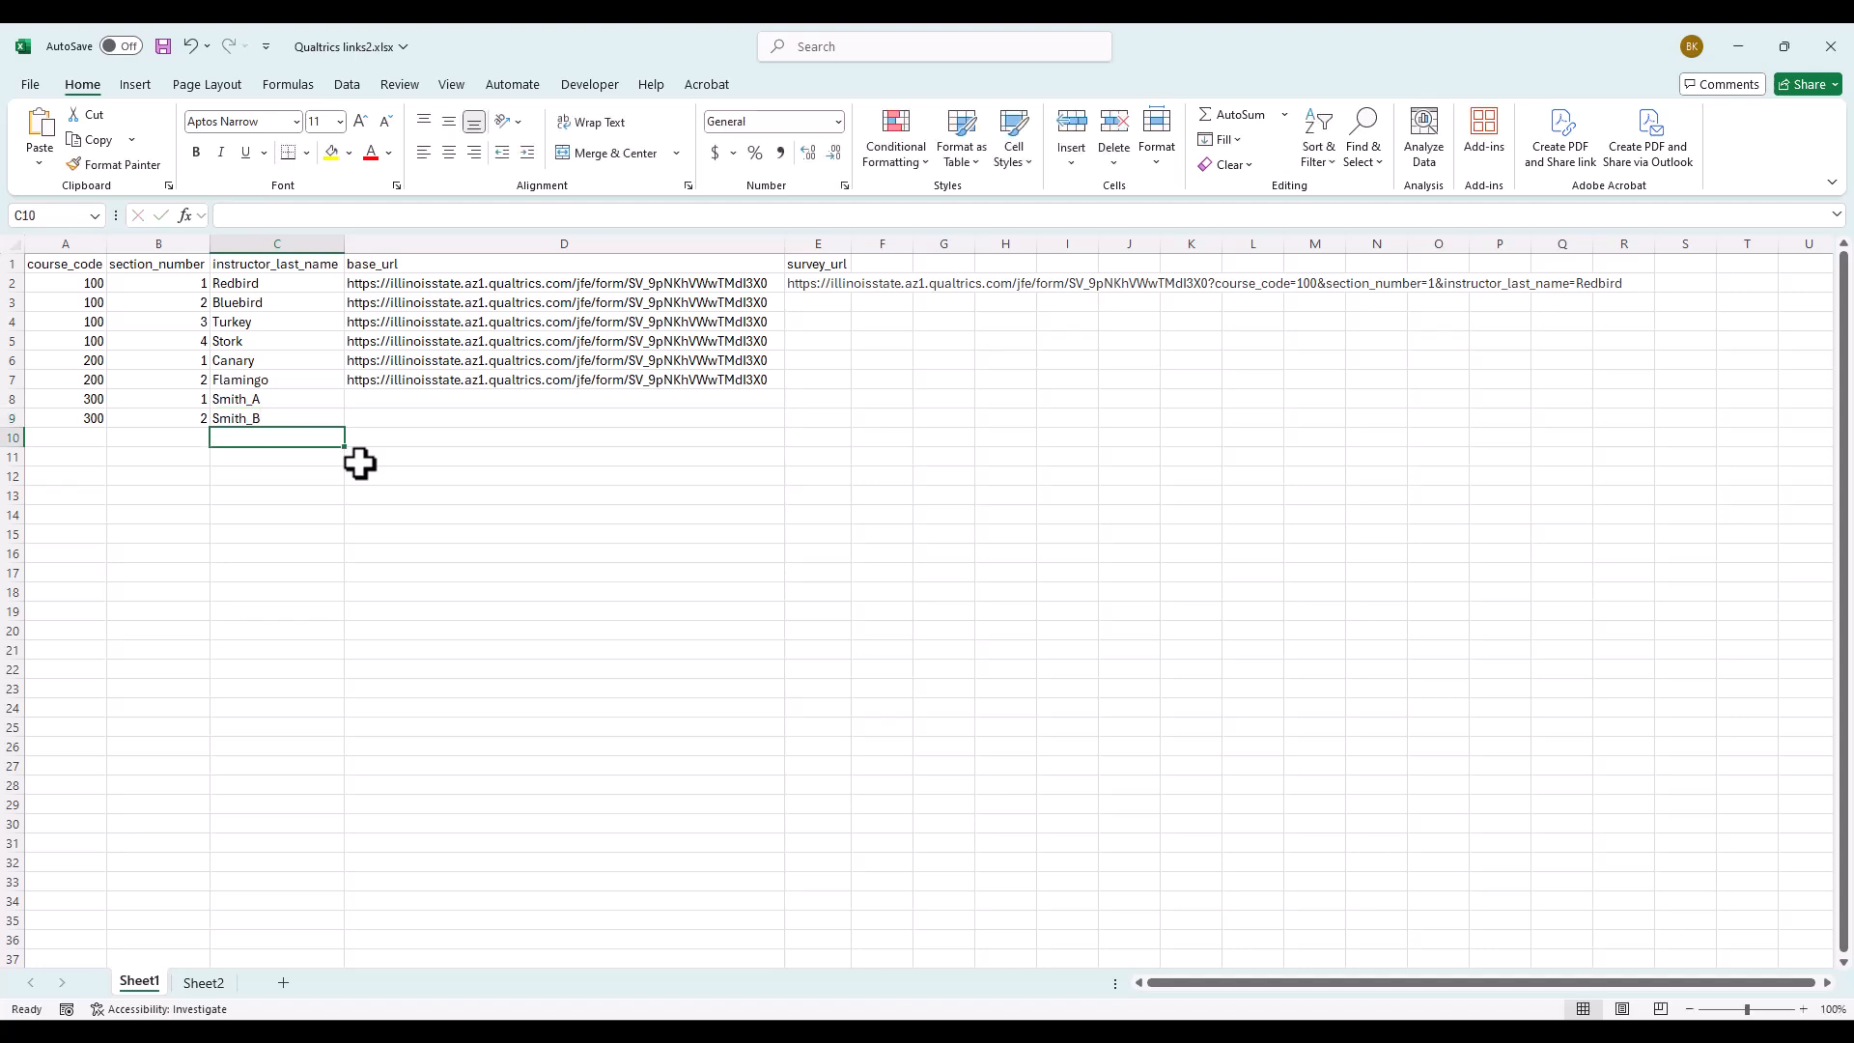
- Copy the base_url from D7 into D8 and D9
click(671, 380)
key(ctrl+c)
drag(674, 400, 674, 418)
key(ctrl+v)
click(702, 460)
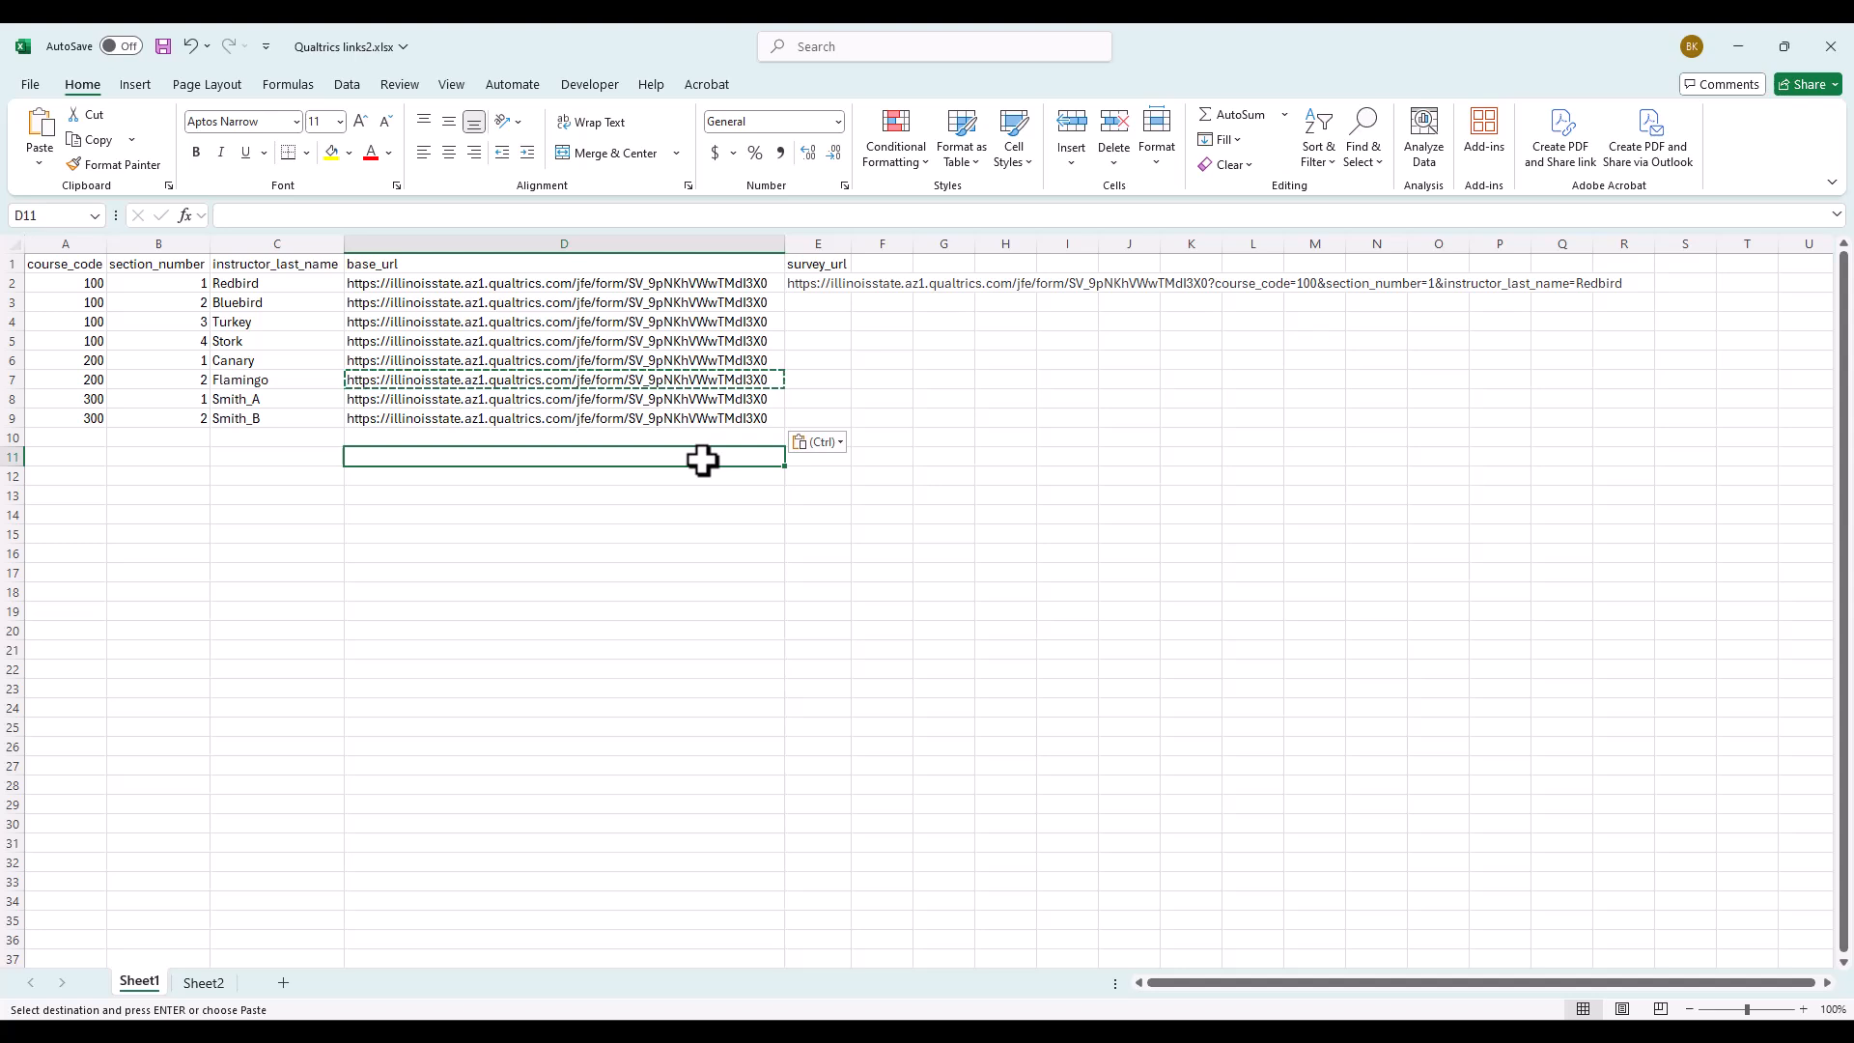
key(Escape)
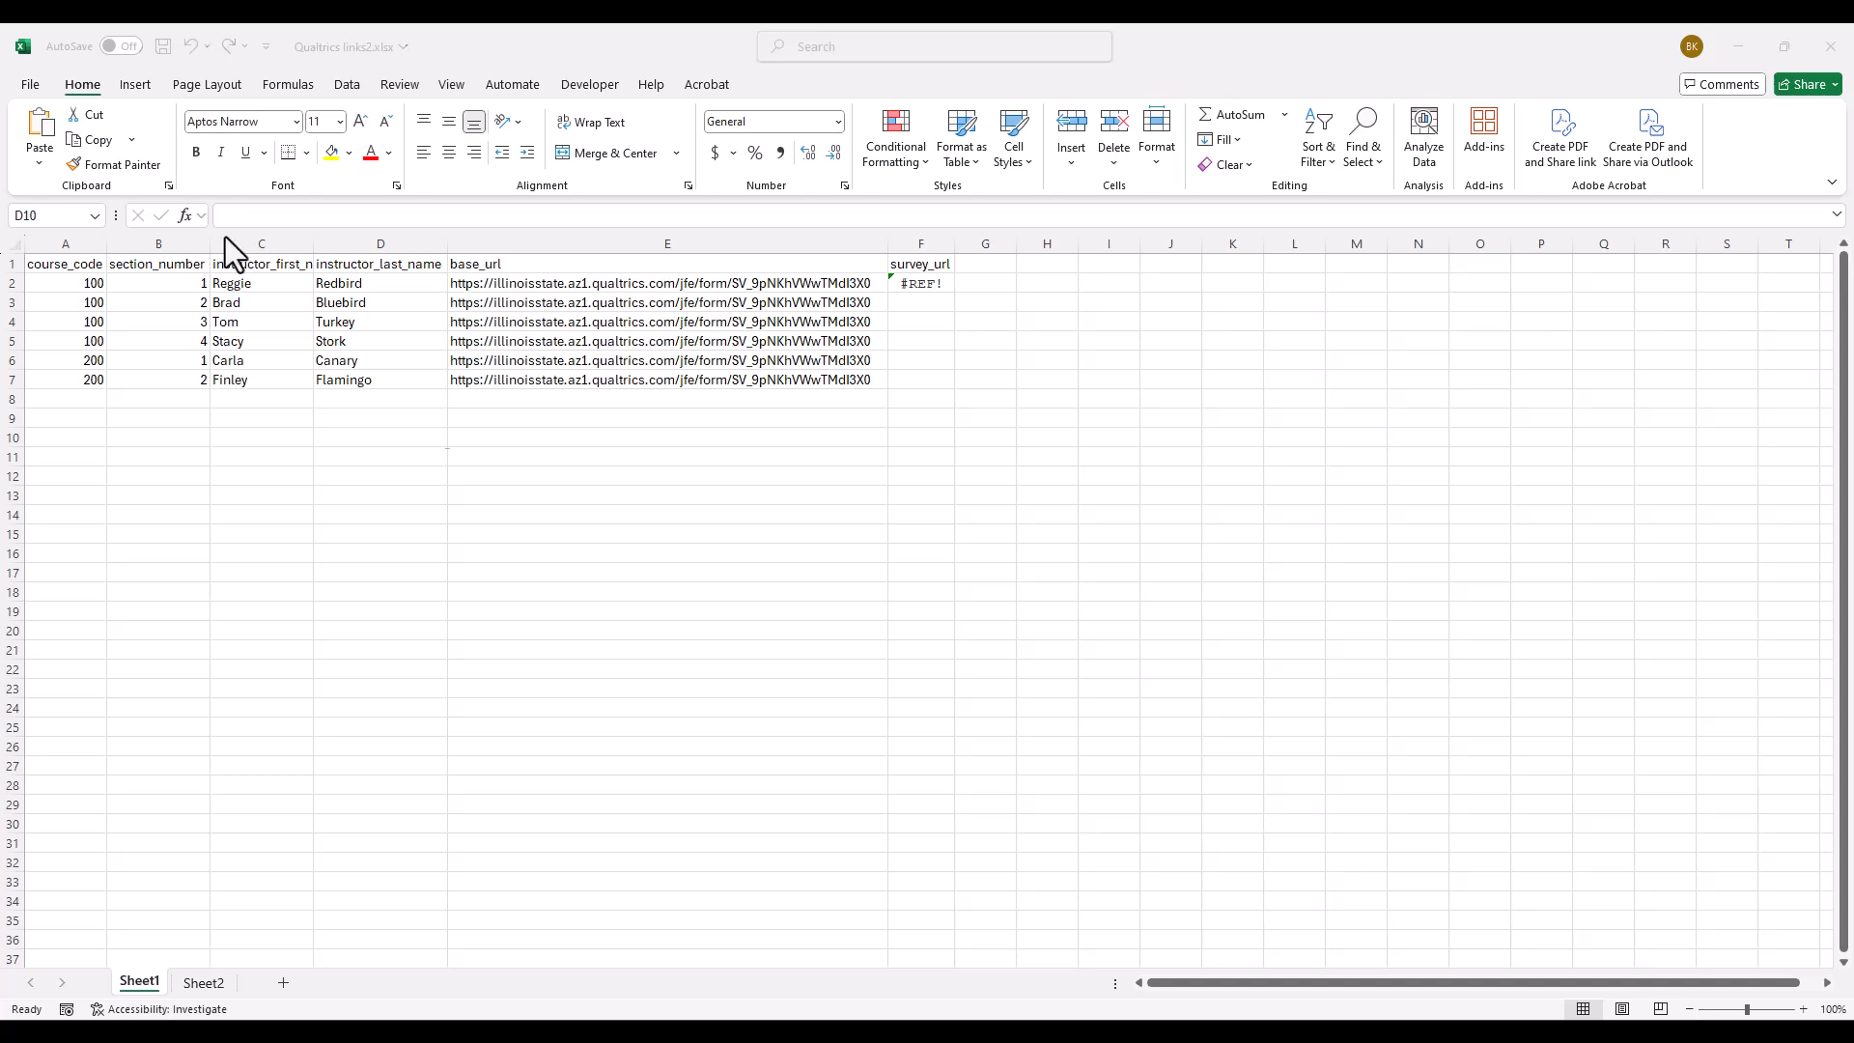
- Insert a new column before the instructor first-name column and give it the header numeric_code
click(224, 235)
right_click(222, 235)
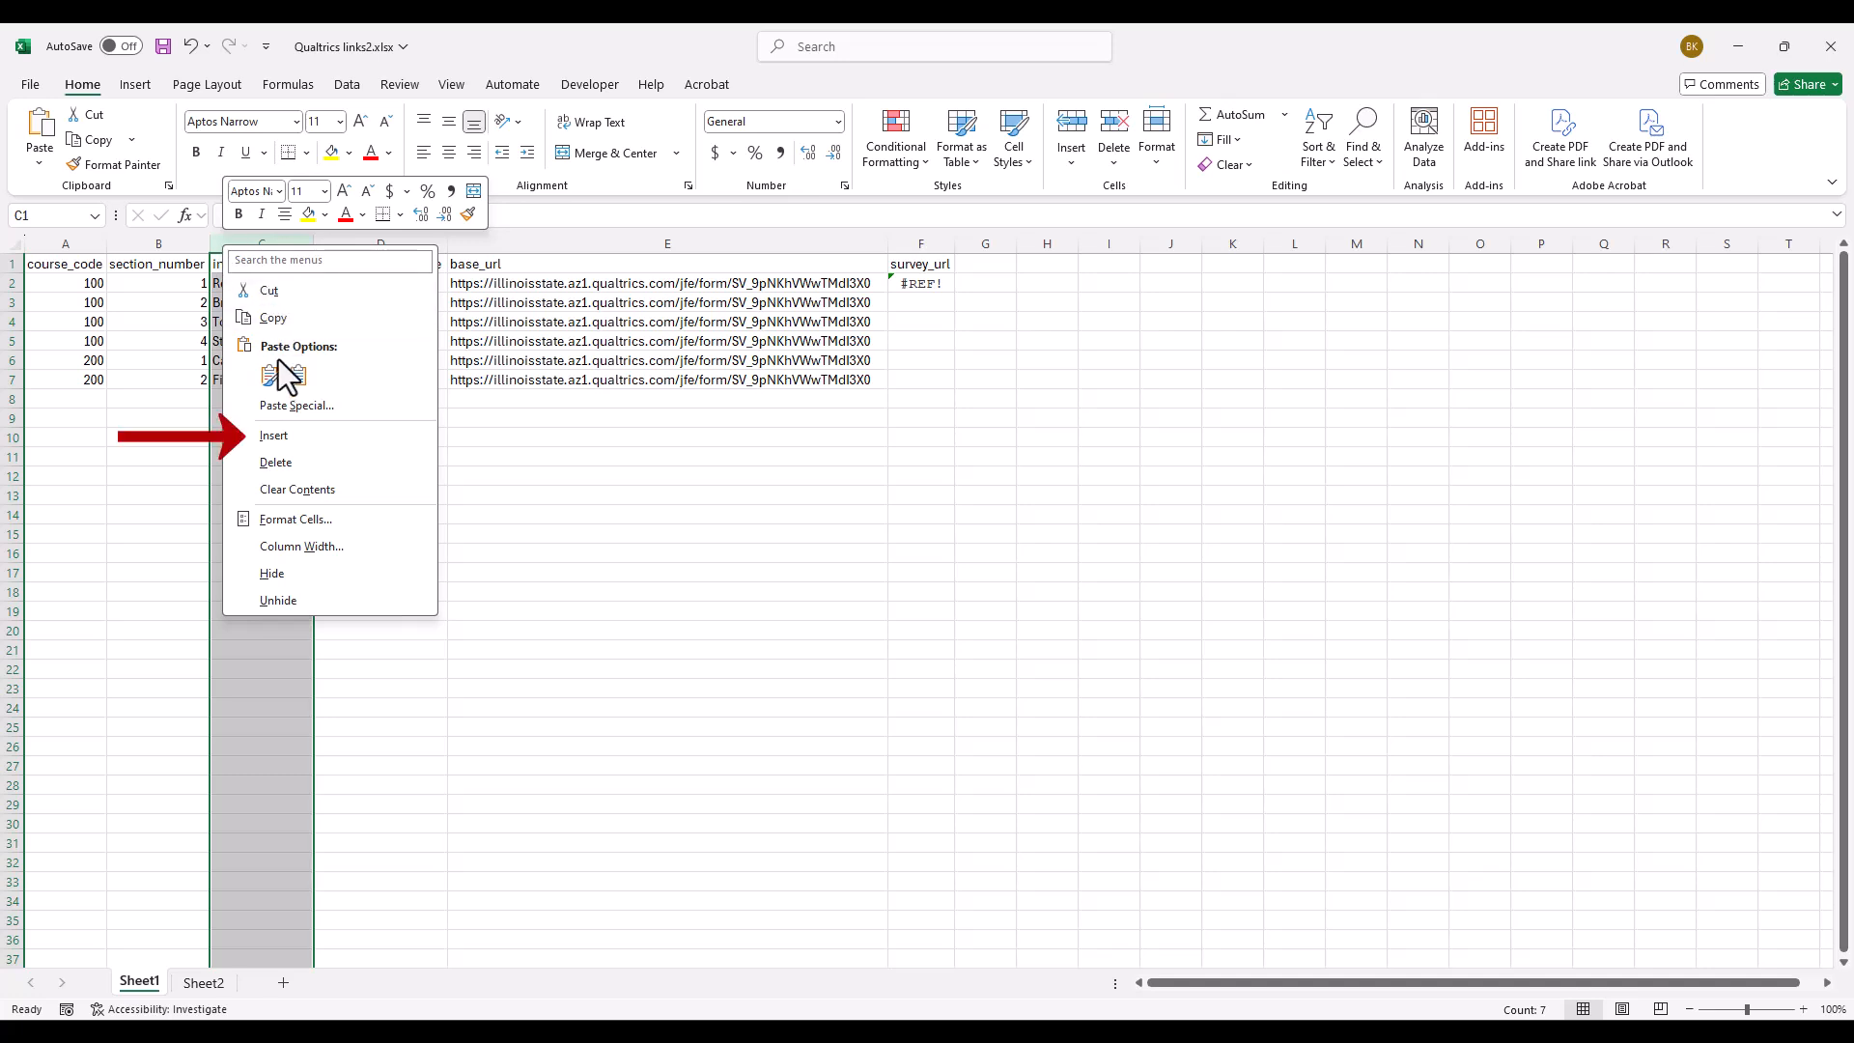
click(272, 437)
click(273, 262)
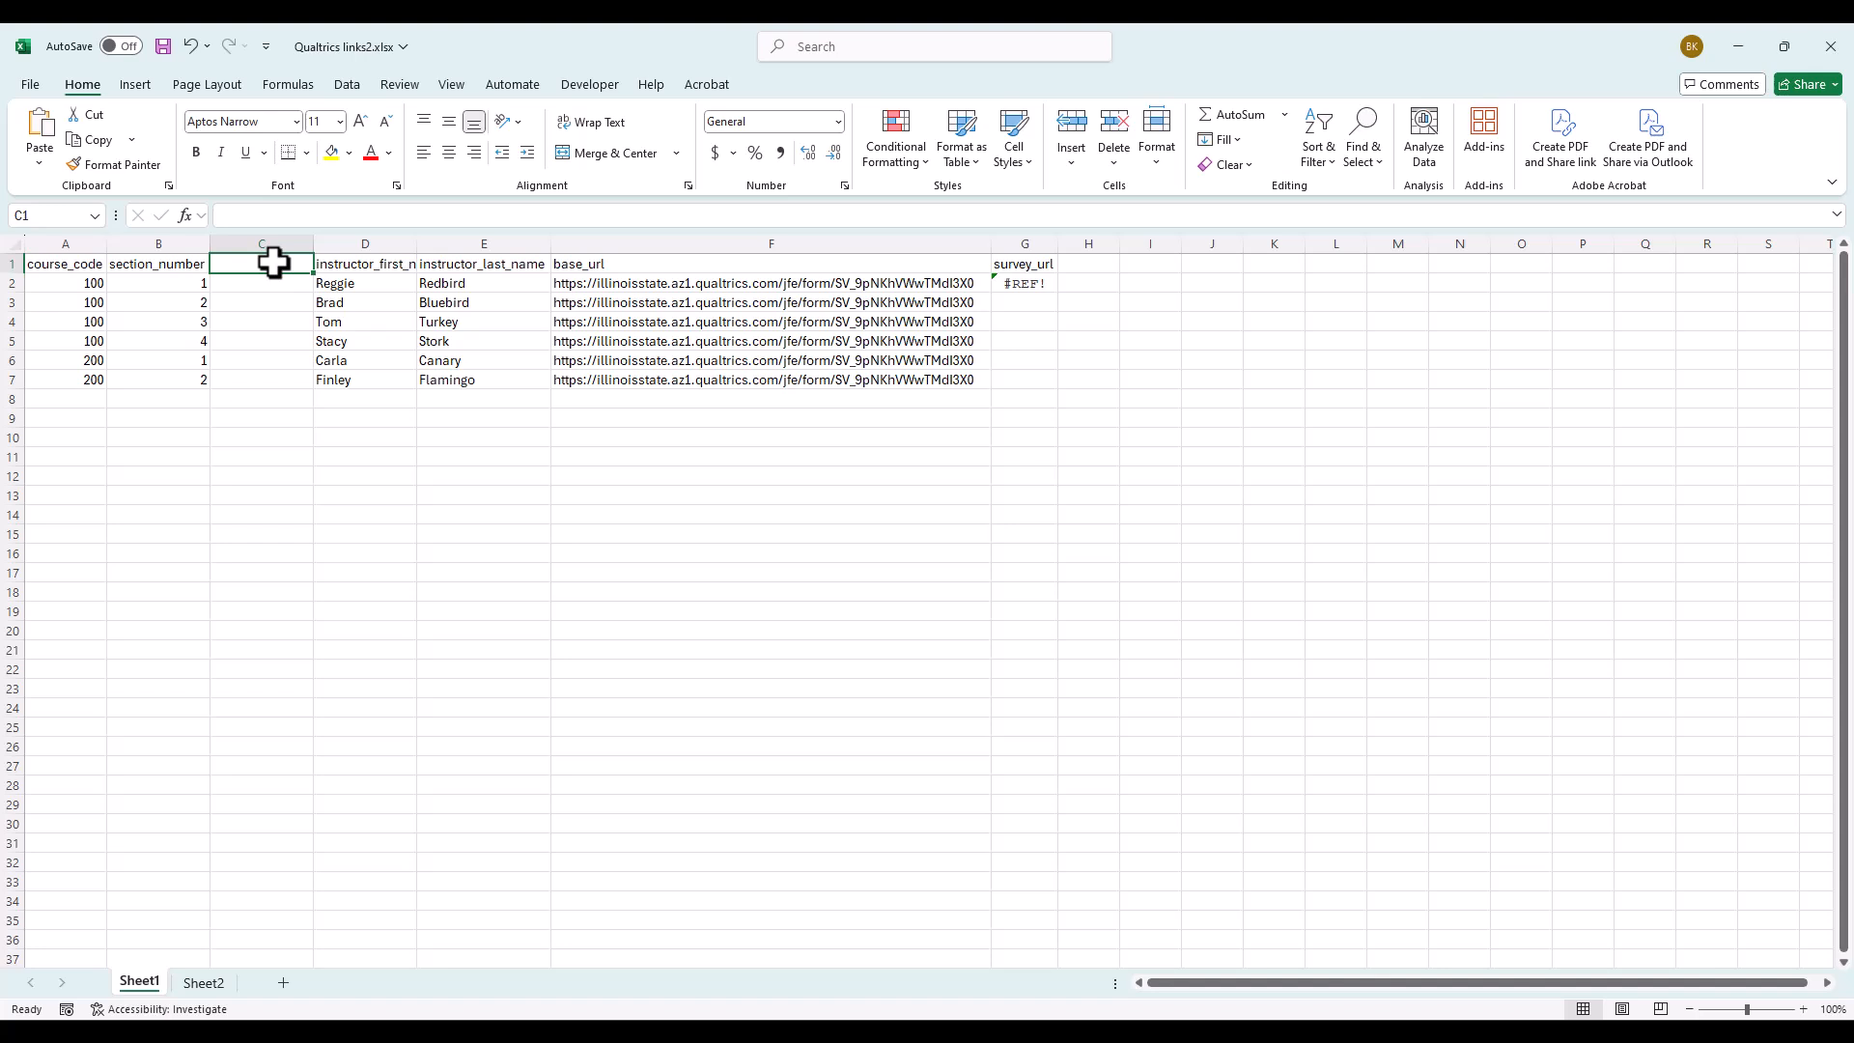
text(nu)
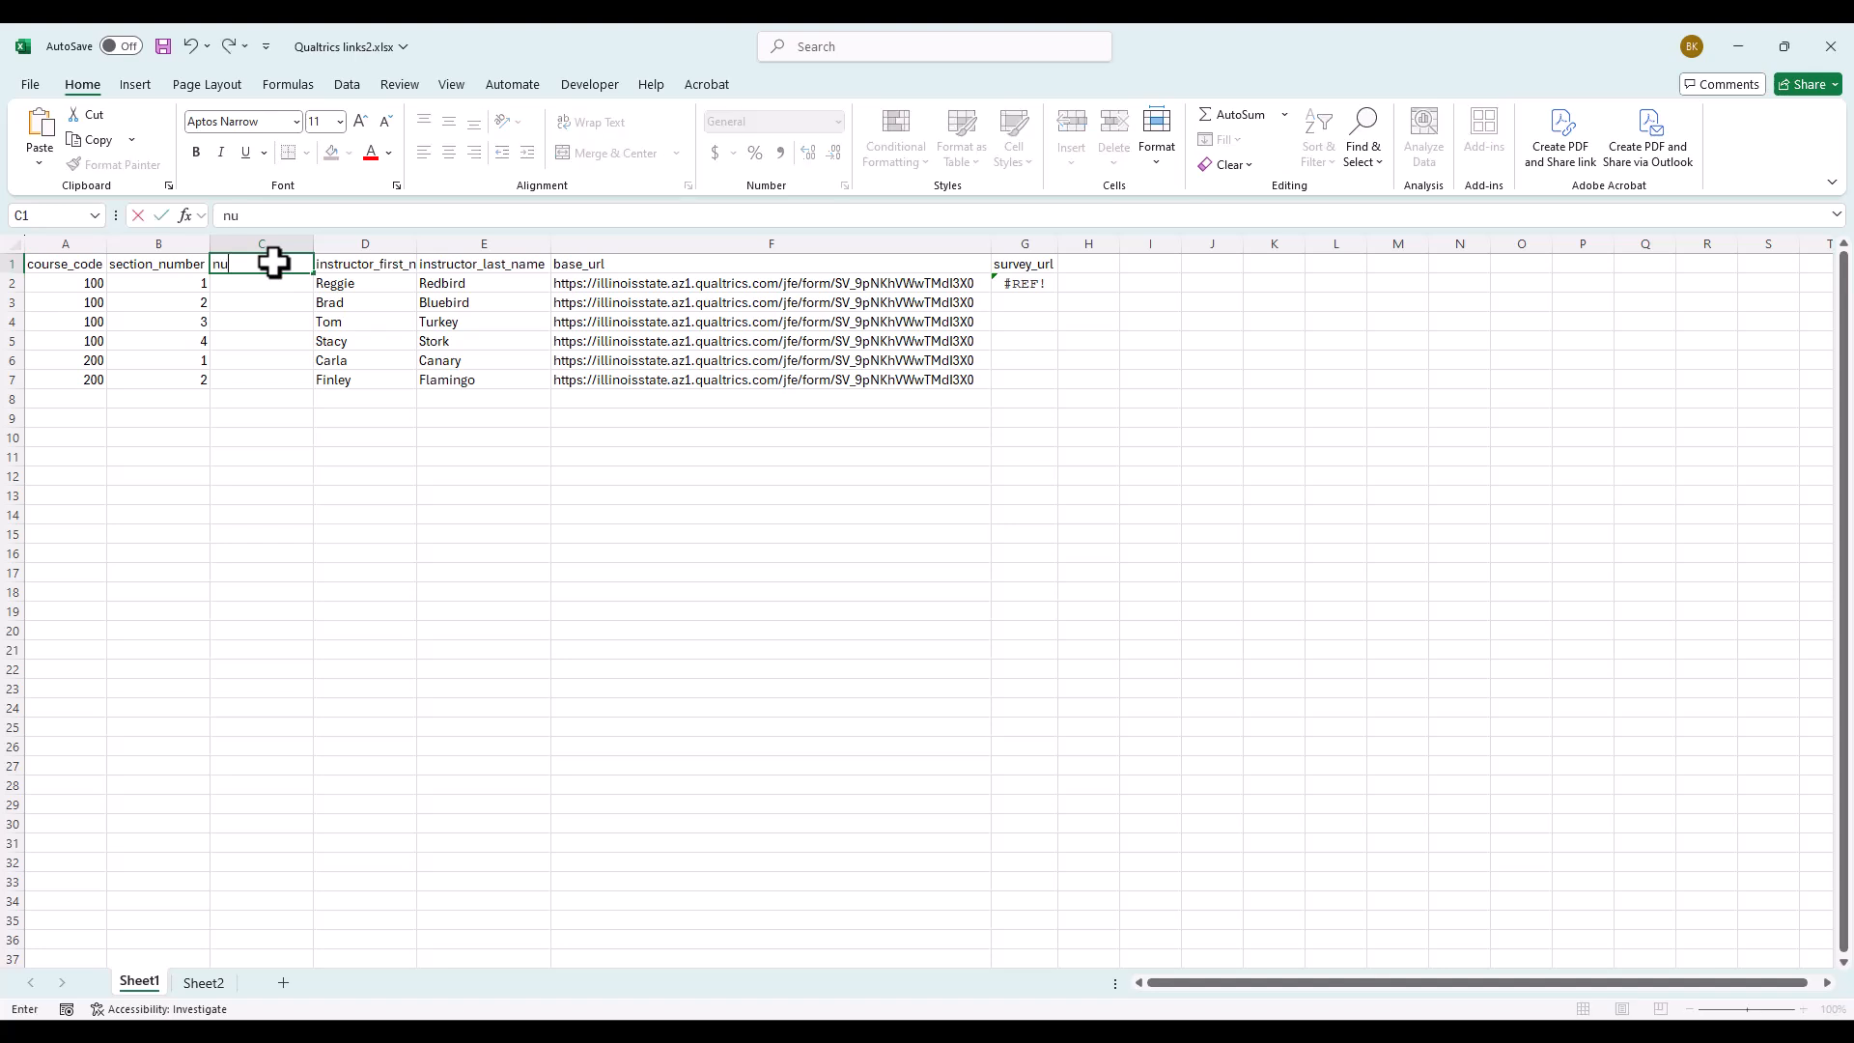
text(meric_code)
key(Return)
- Fill C2 to C7 under numeric_code with 1111, 2222, 3333, 4444, 5555 and 6666
text(1111)
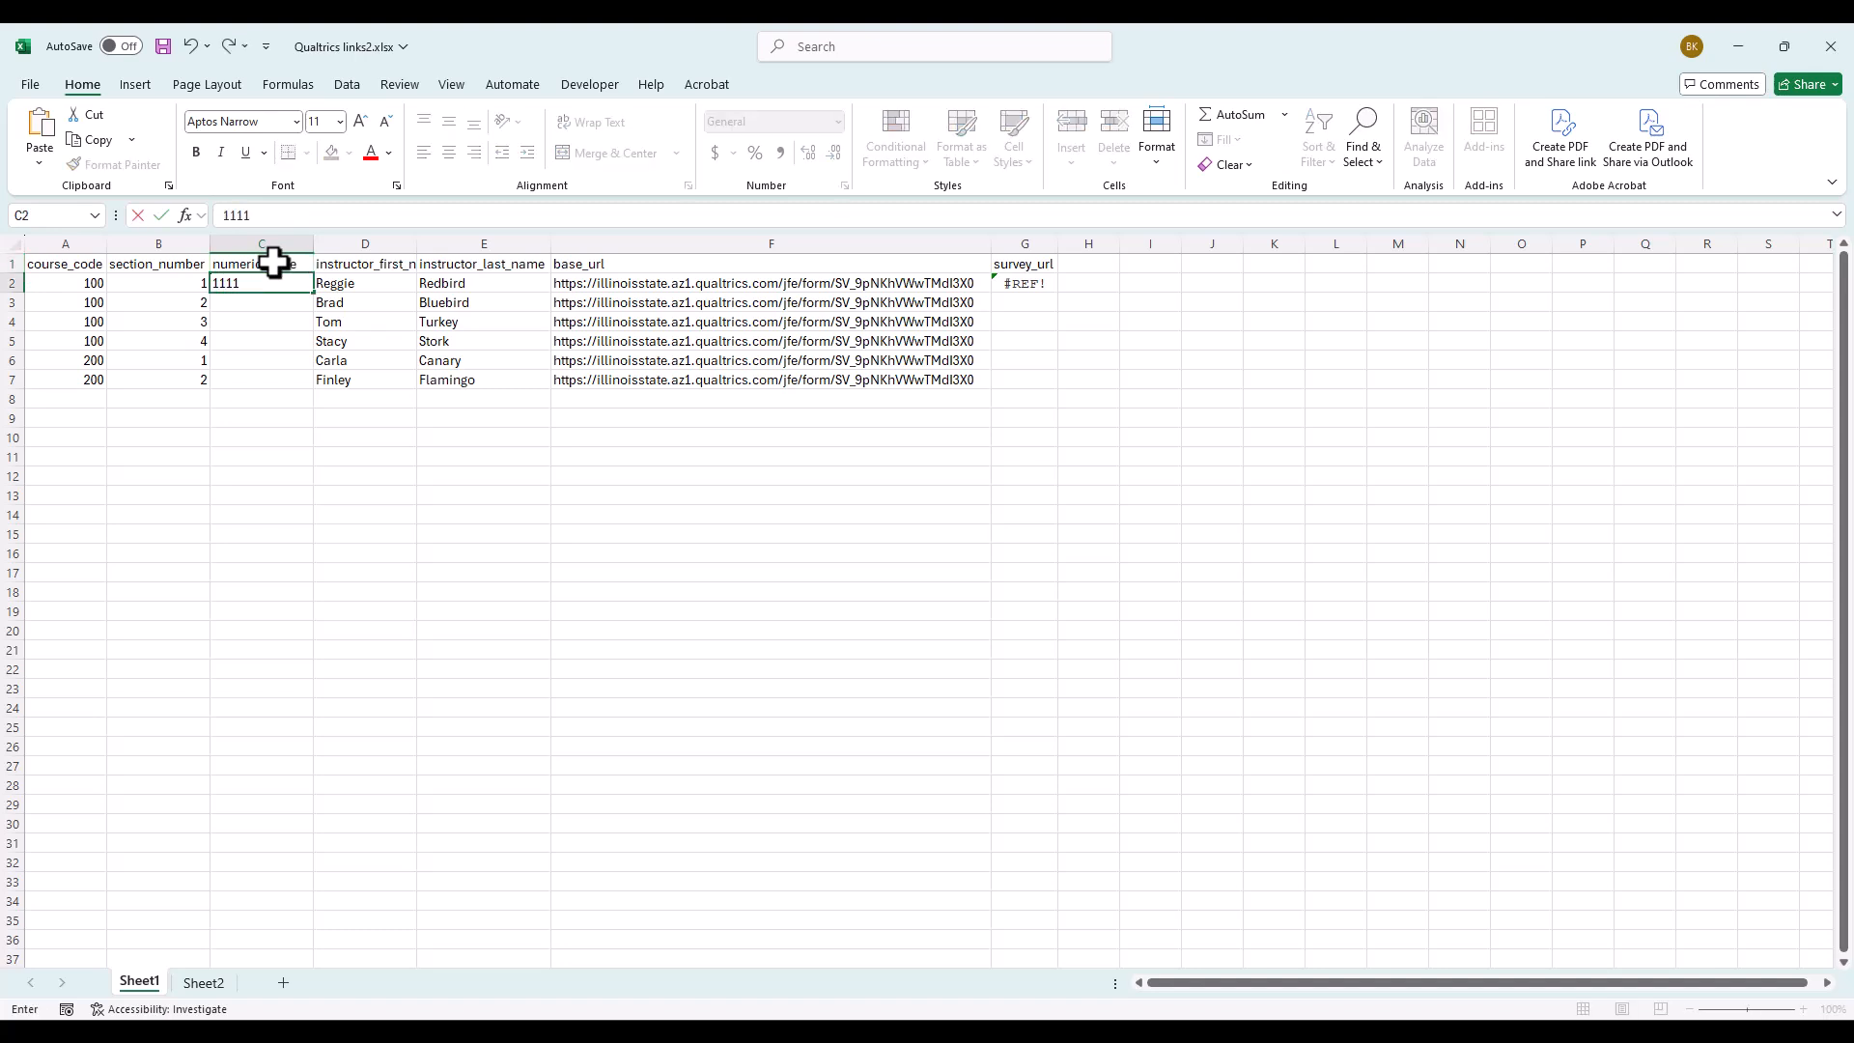
key(Return)
text(2222)
key(Return)
text(3333)
key(Return)
text(4444)
key(Return)
text(5555)
key(ctrl+Return)
key(Return)
text(6666)
key(Return)
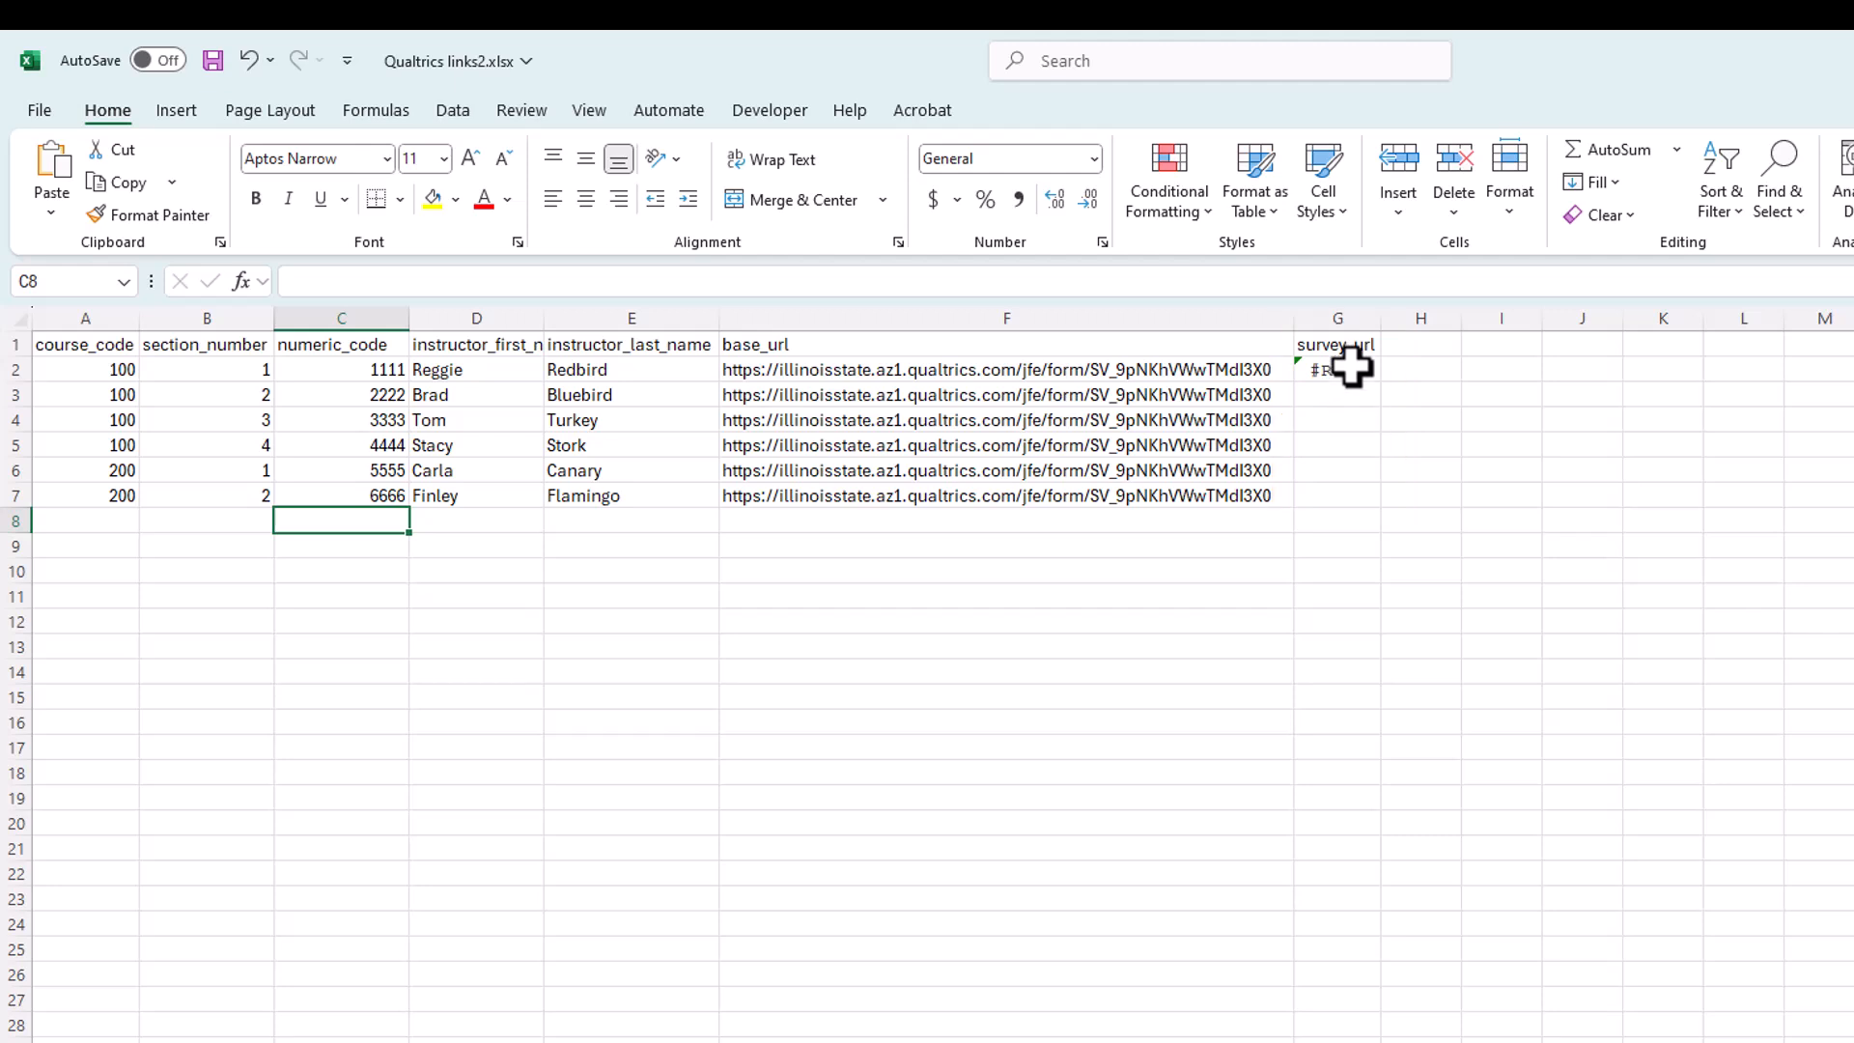
- Delete the instructor_first_name segment with its #REF! reference from the row 2 survey_url formula
click(1350, 368)
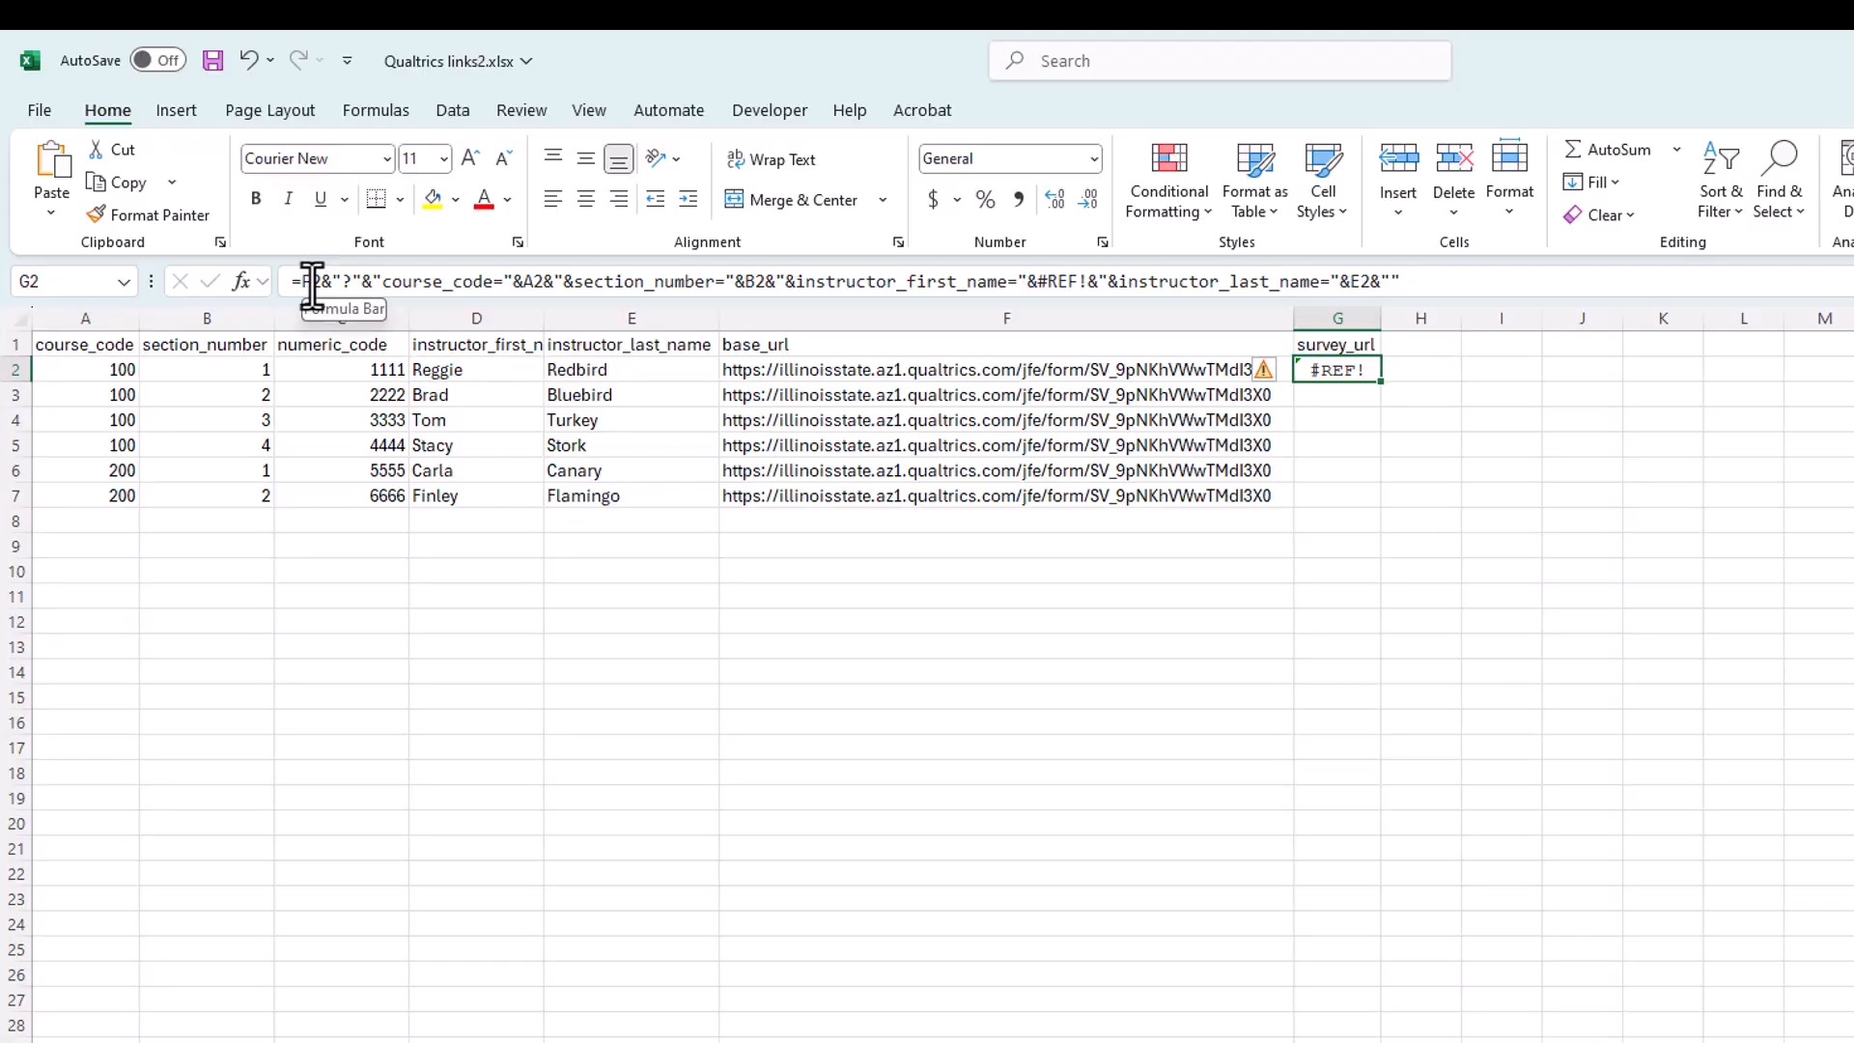
click(312, 283)
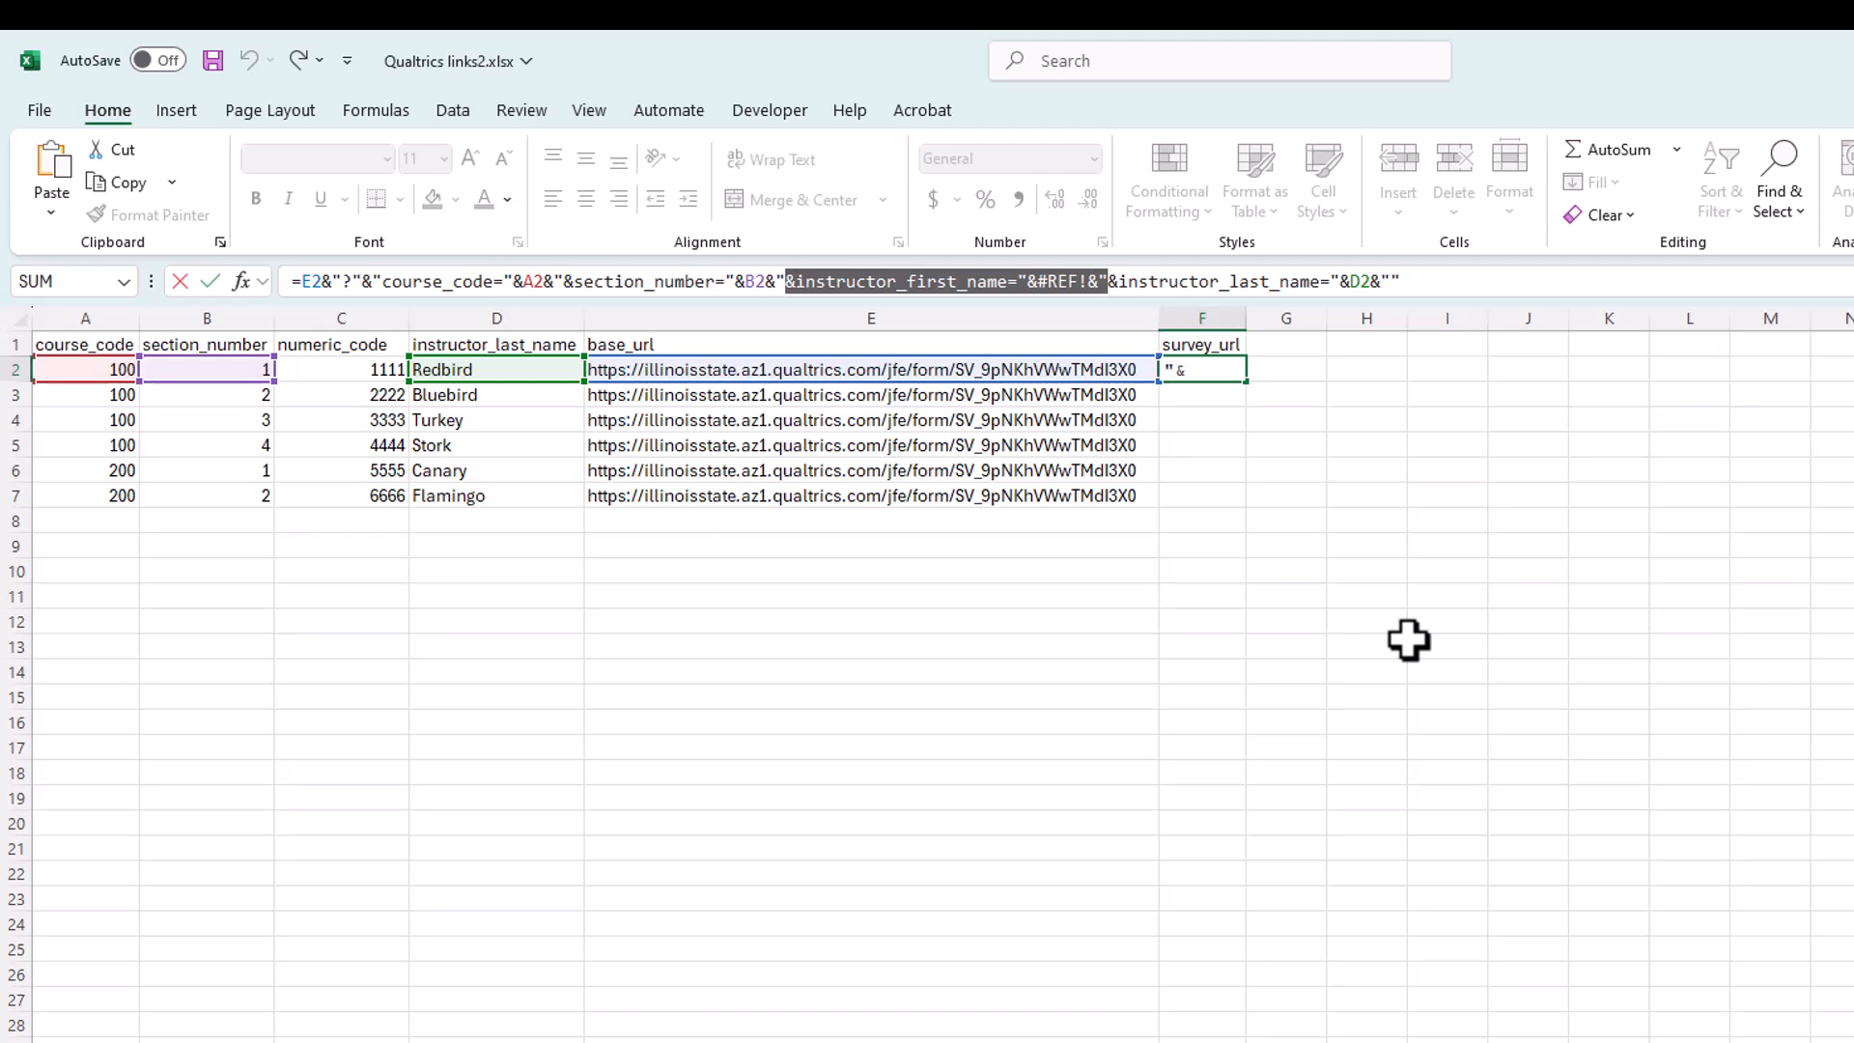
key(Delete)
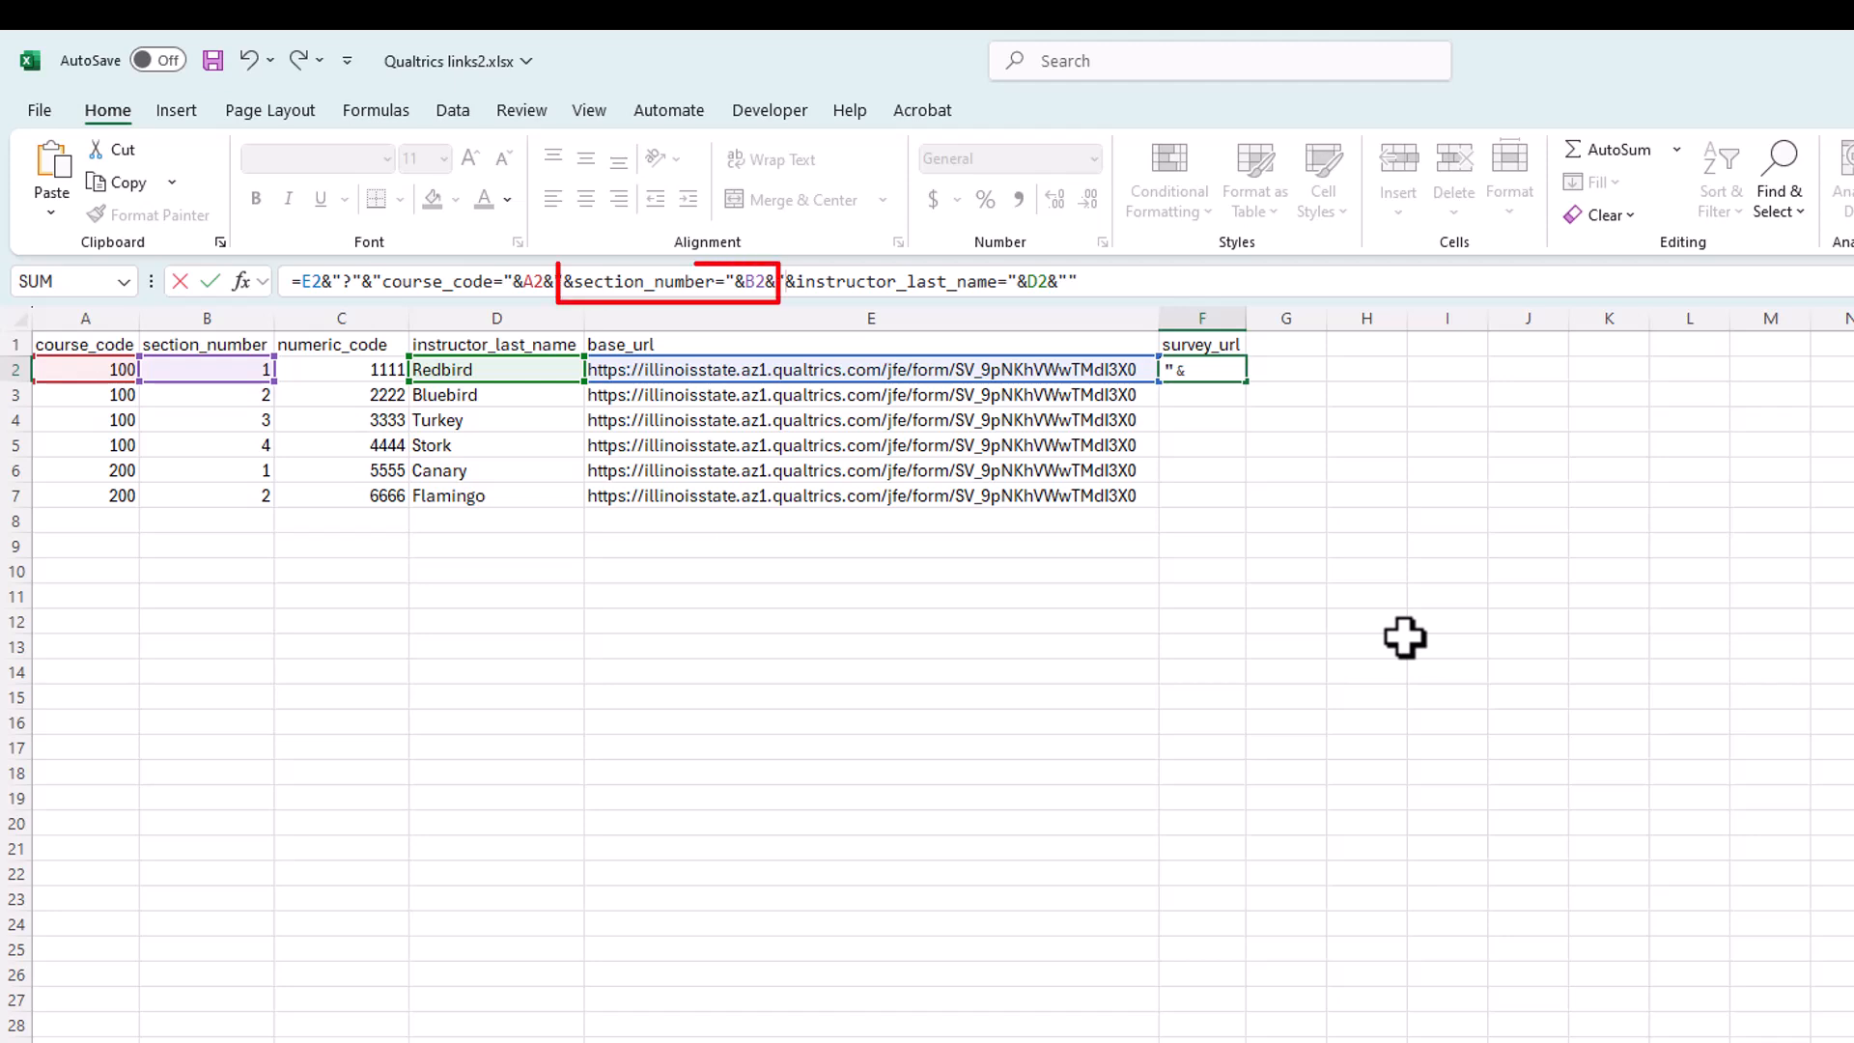
- Duplicate the section_number segment with its B2 reference in the formula, placing the copy just before the instructor_last_name segment
drag(563, 281, 784, 281)
right_click(784, 281)
click(817, 322)
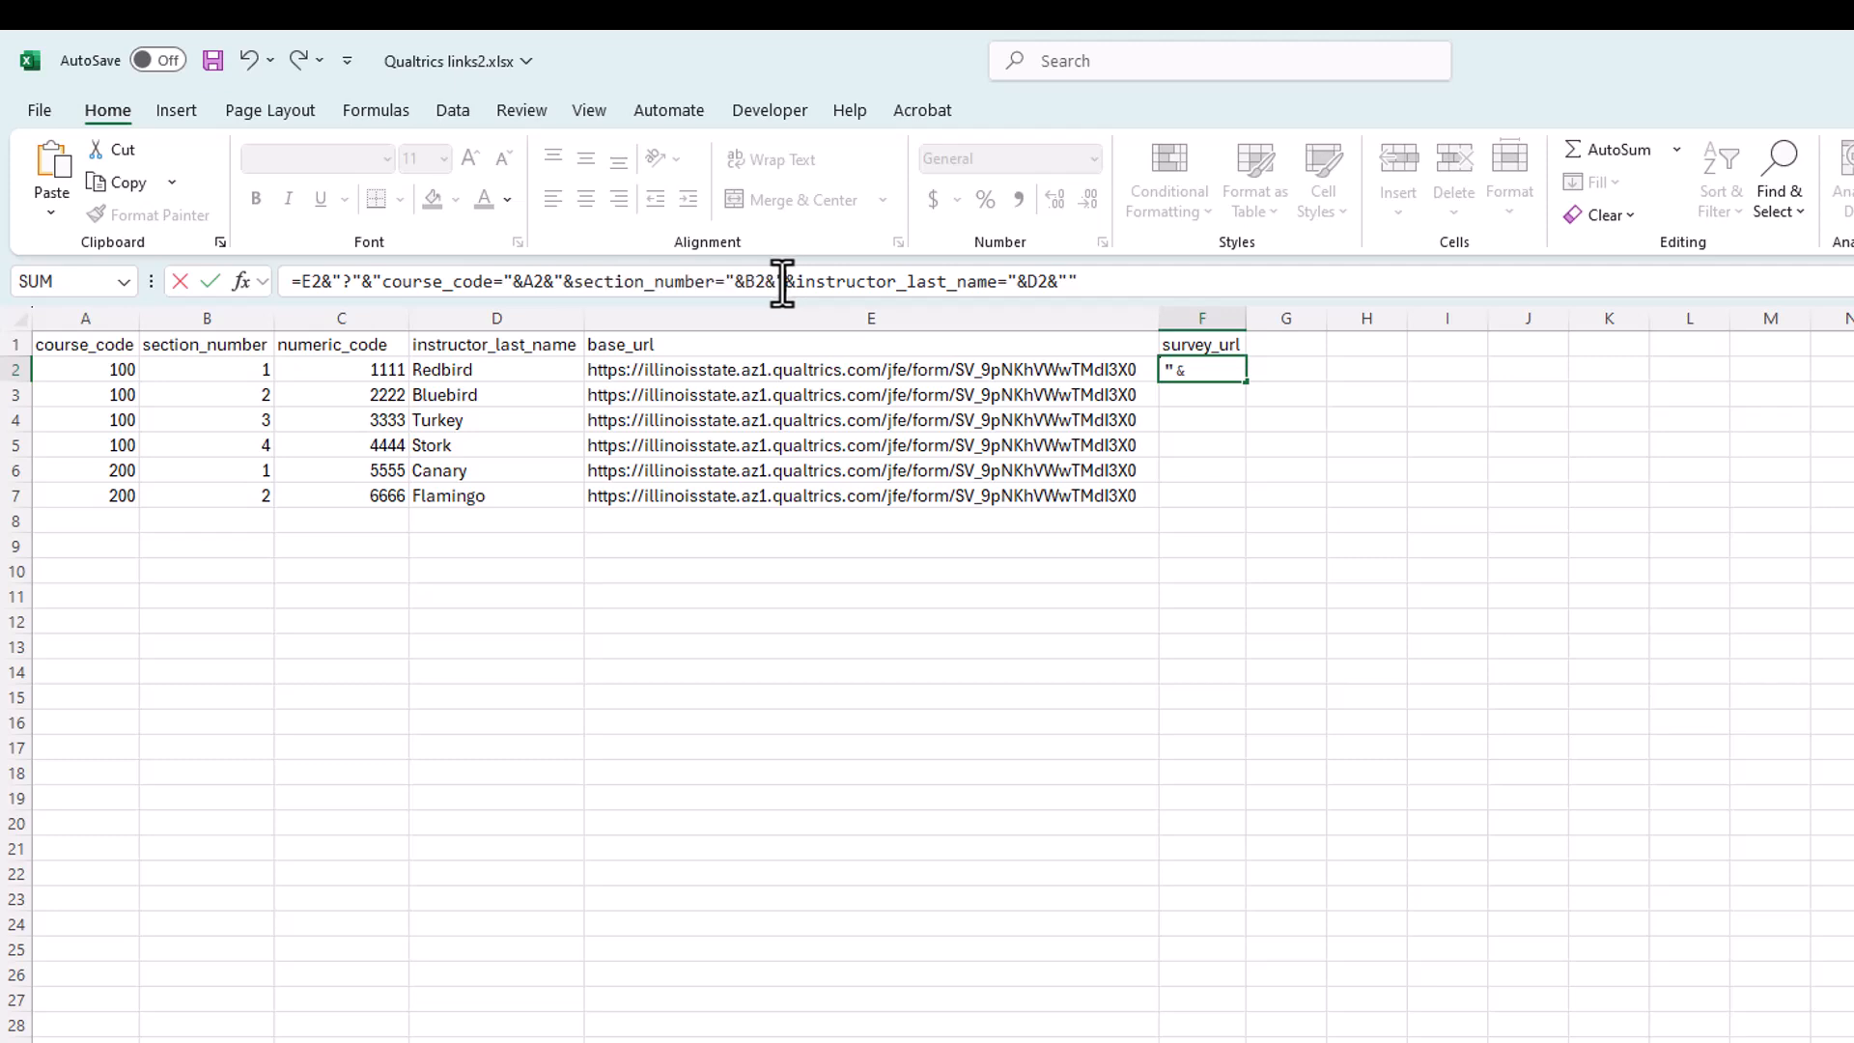
right_click(785, 282)
click(847, 410)
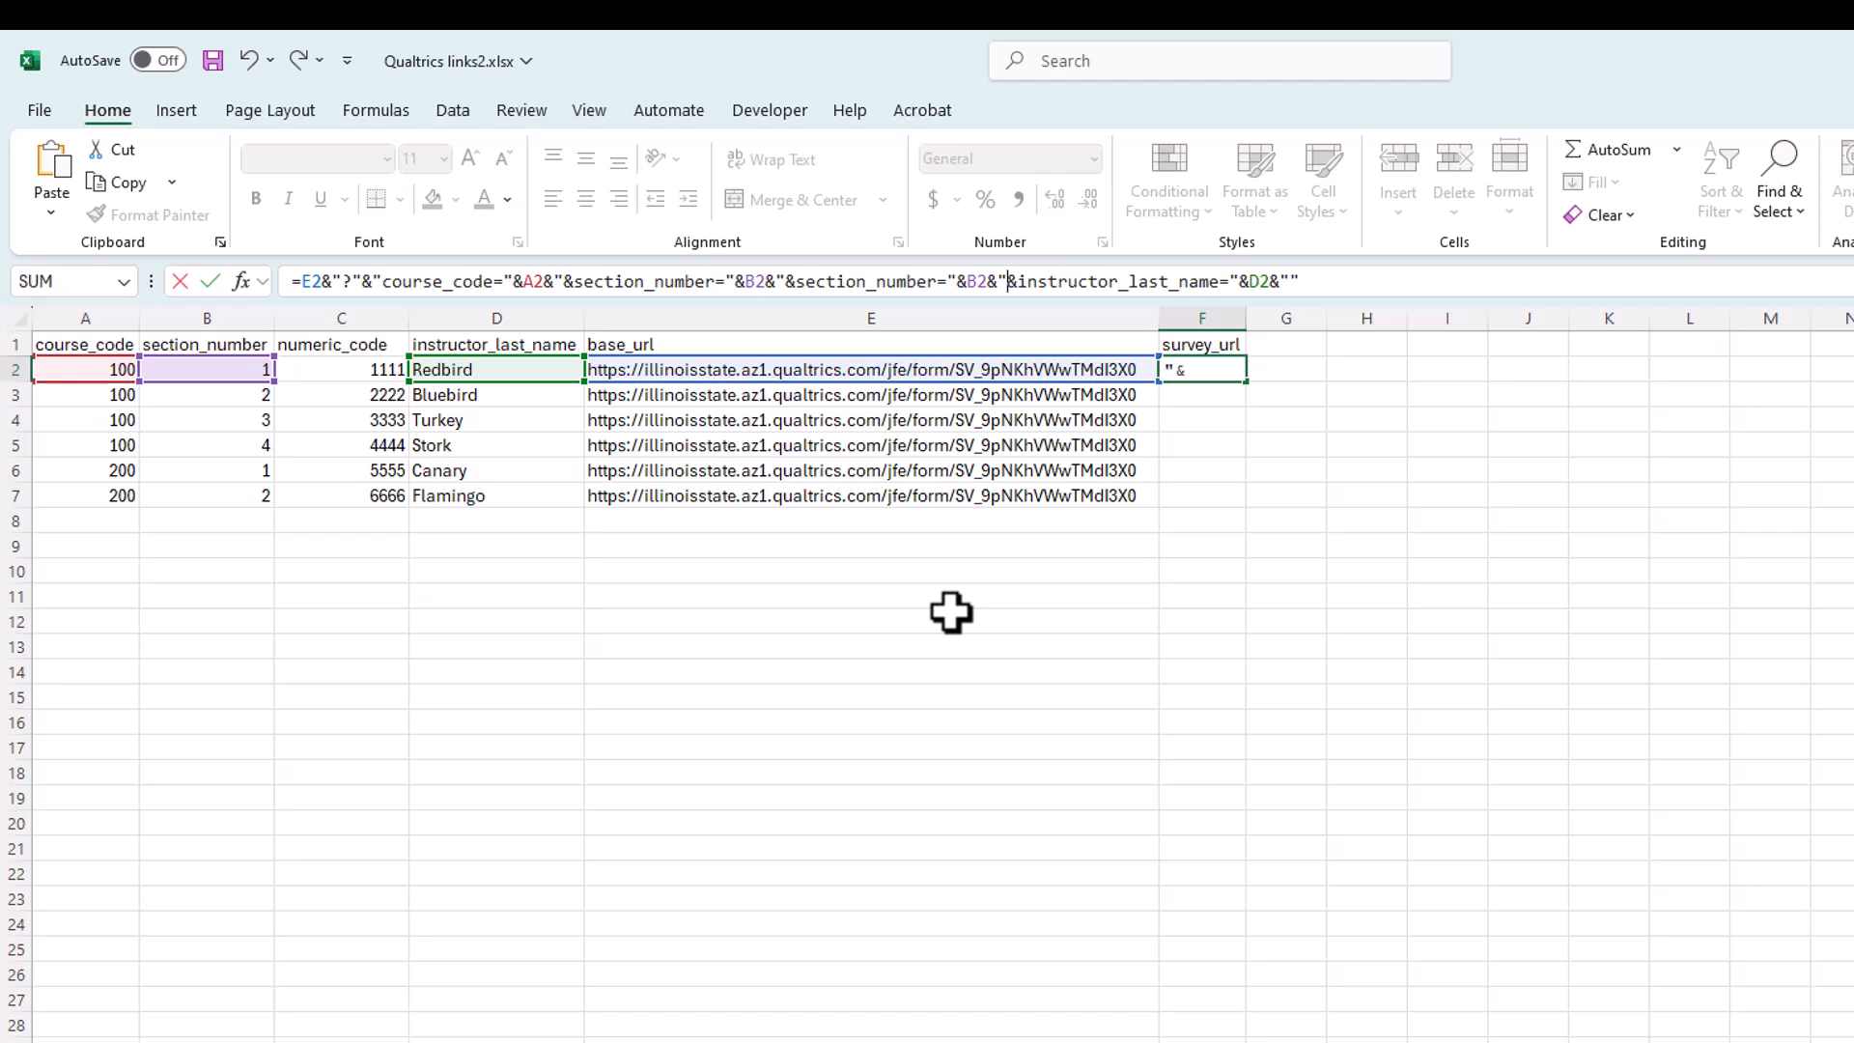
- Rename the duplicated section_number label in the formula to numeric_code
click(941, 282)
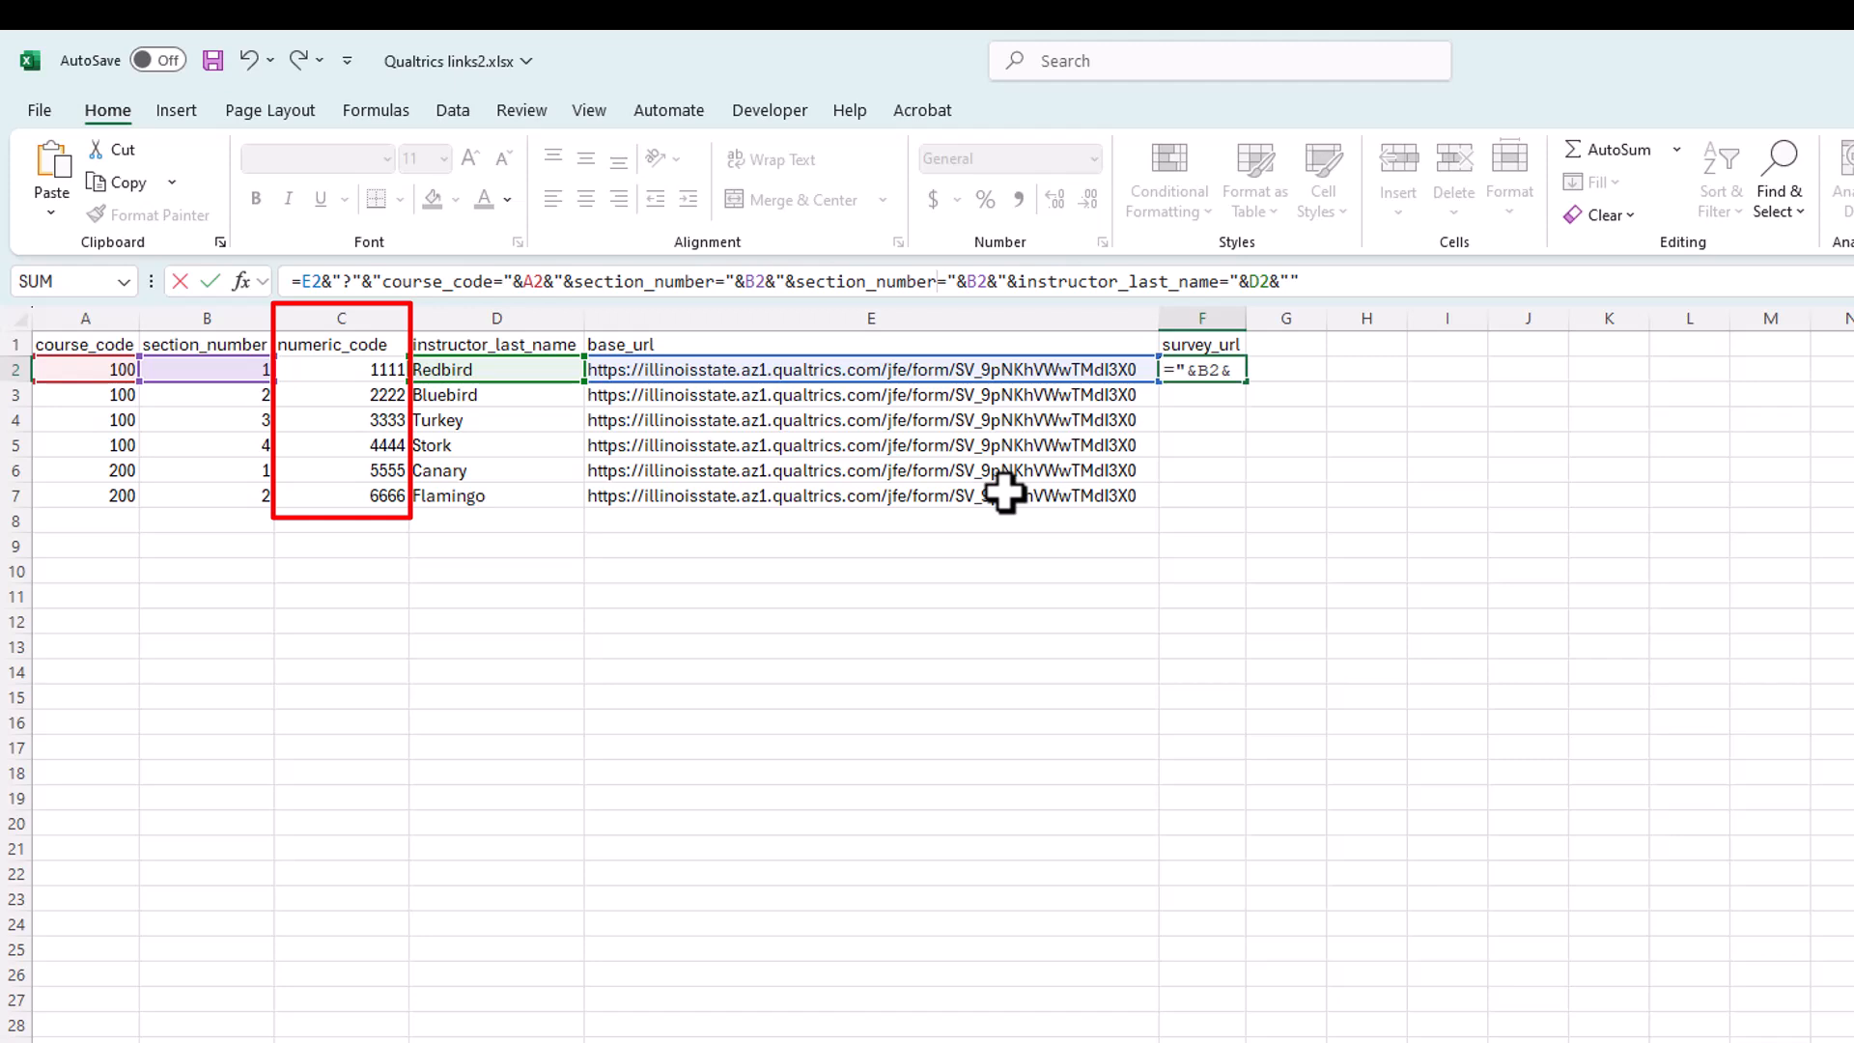
key(BackSpace)
key(BackSpace)
key(BackSpace)
key(BackSpace)
key(BackSpace)
key(BackSpace)
key(BackSpace)
key(BackSpace)
key(BackSpace)
key(BackSpace)
key(BackSpace)
key(BackSpace)
key(BackSpace)
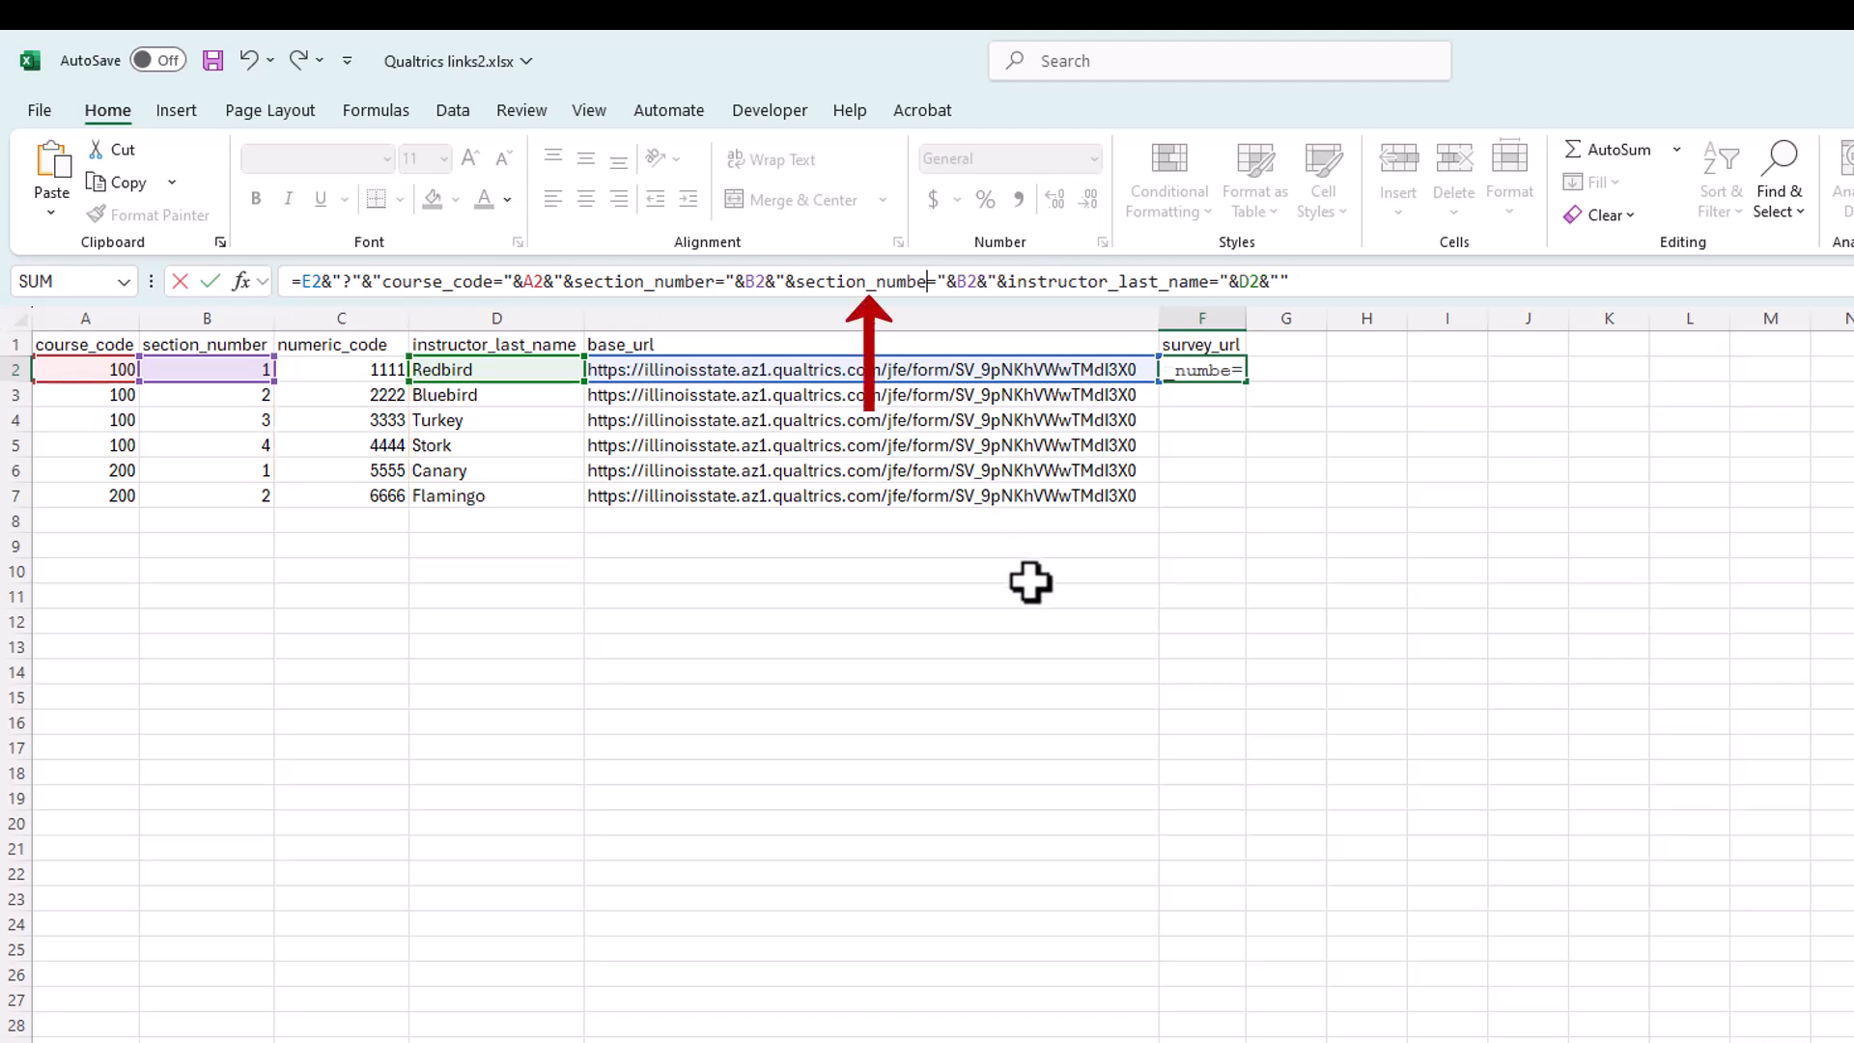
key(BackSpace)
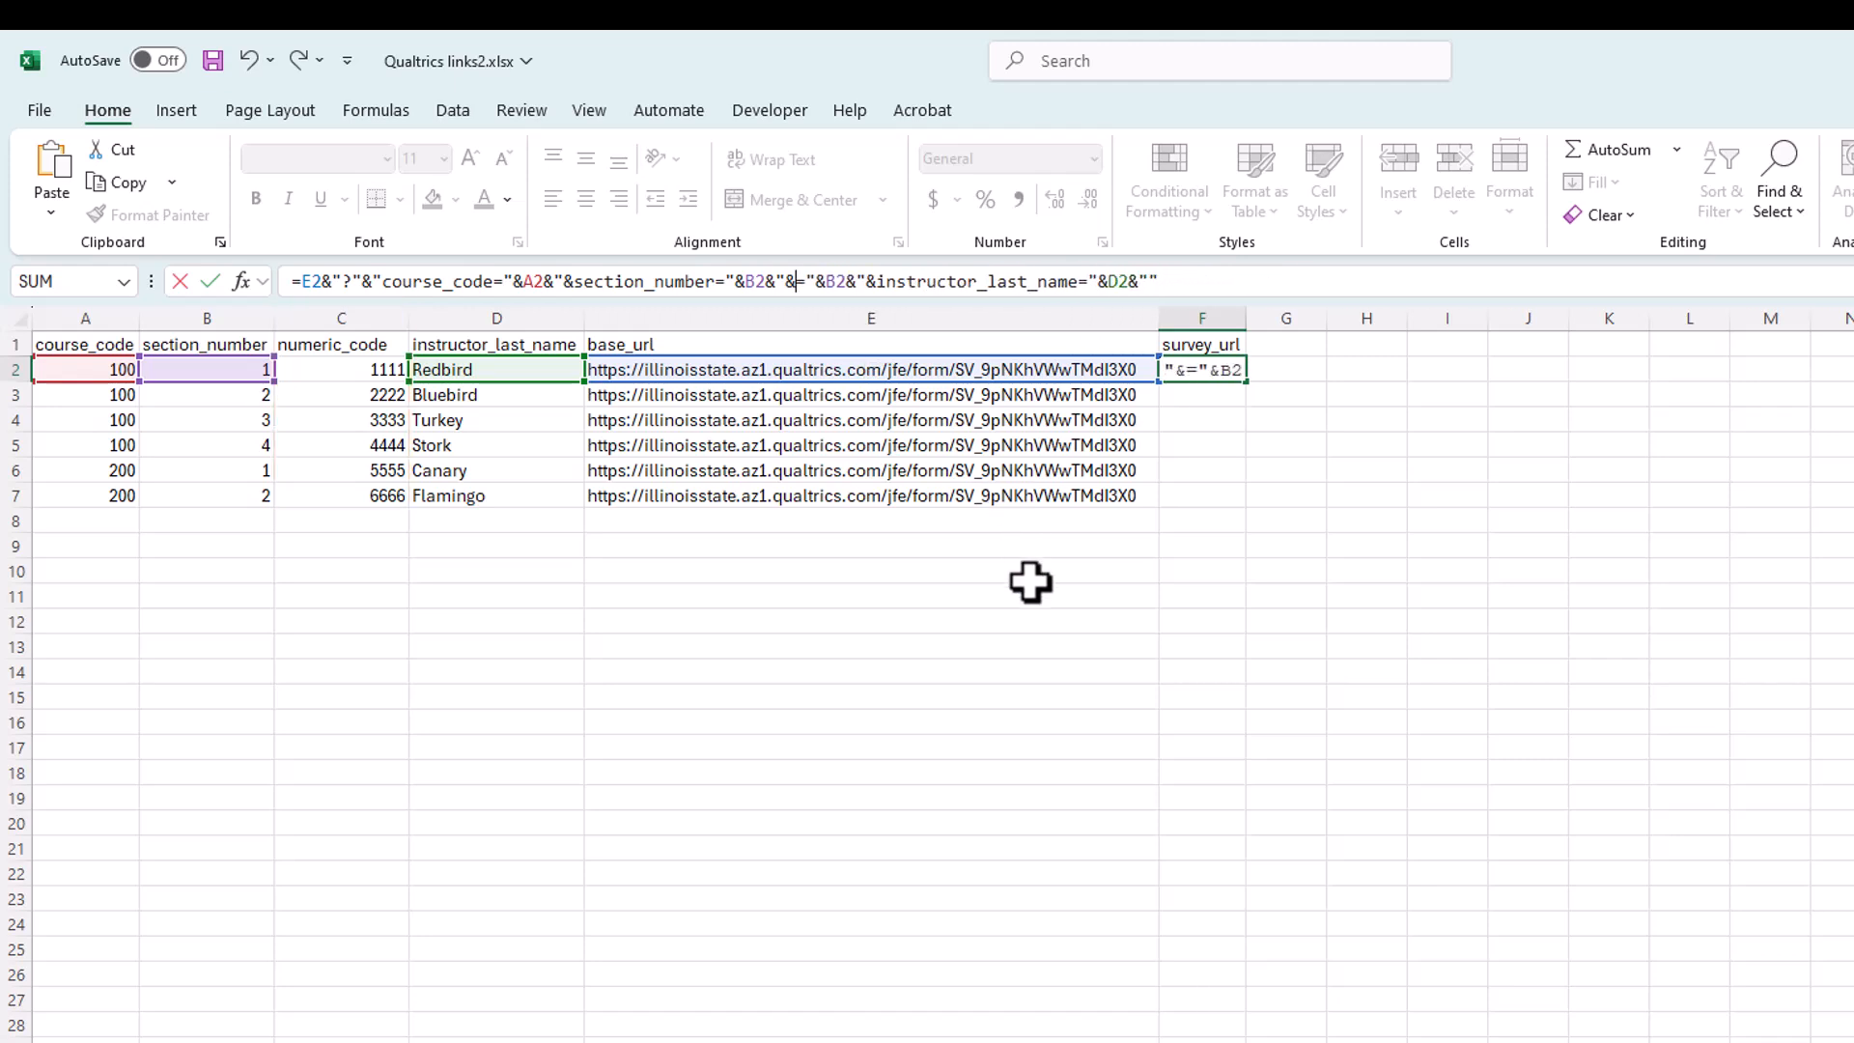
text(numeric_code)
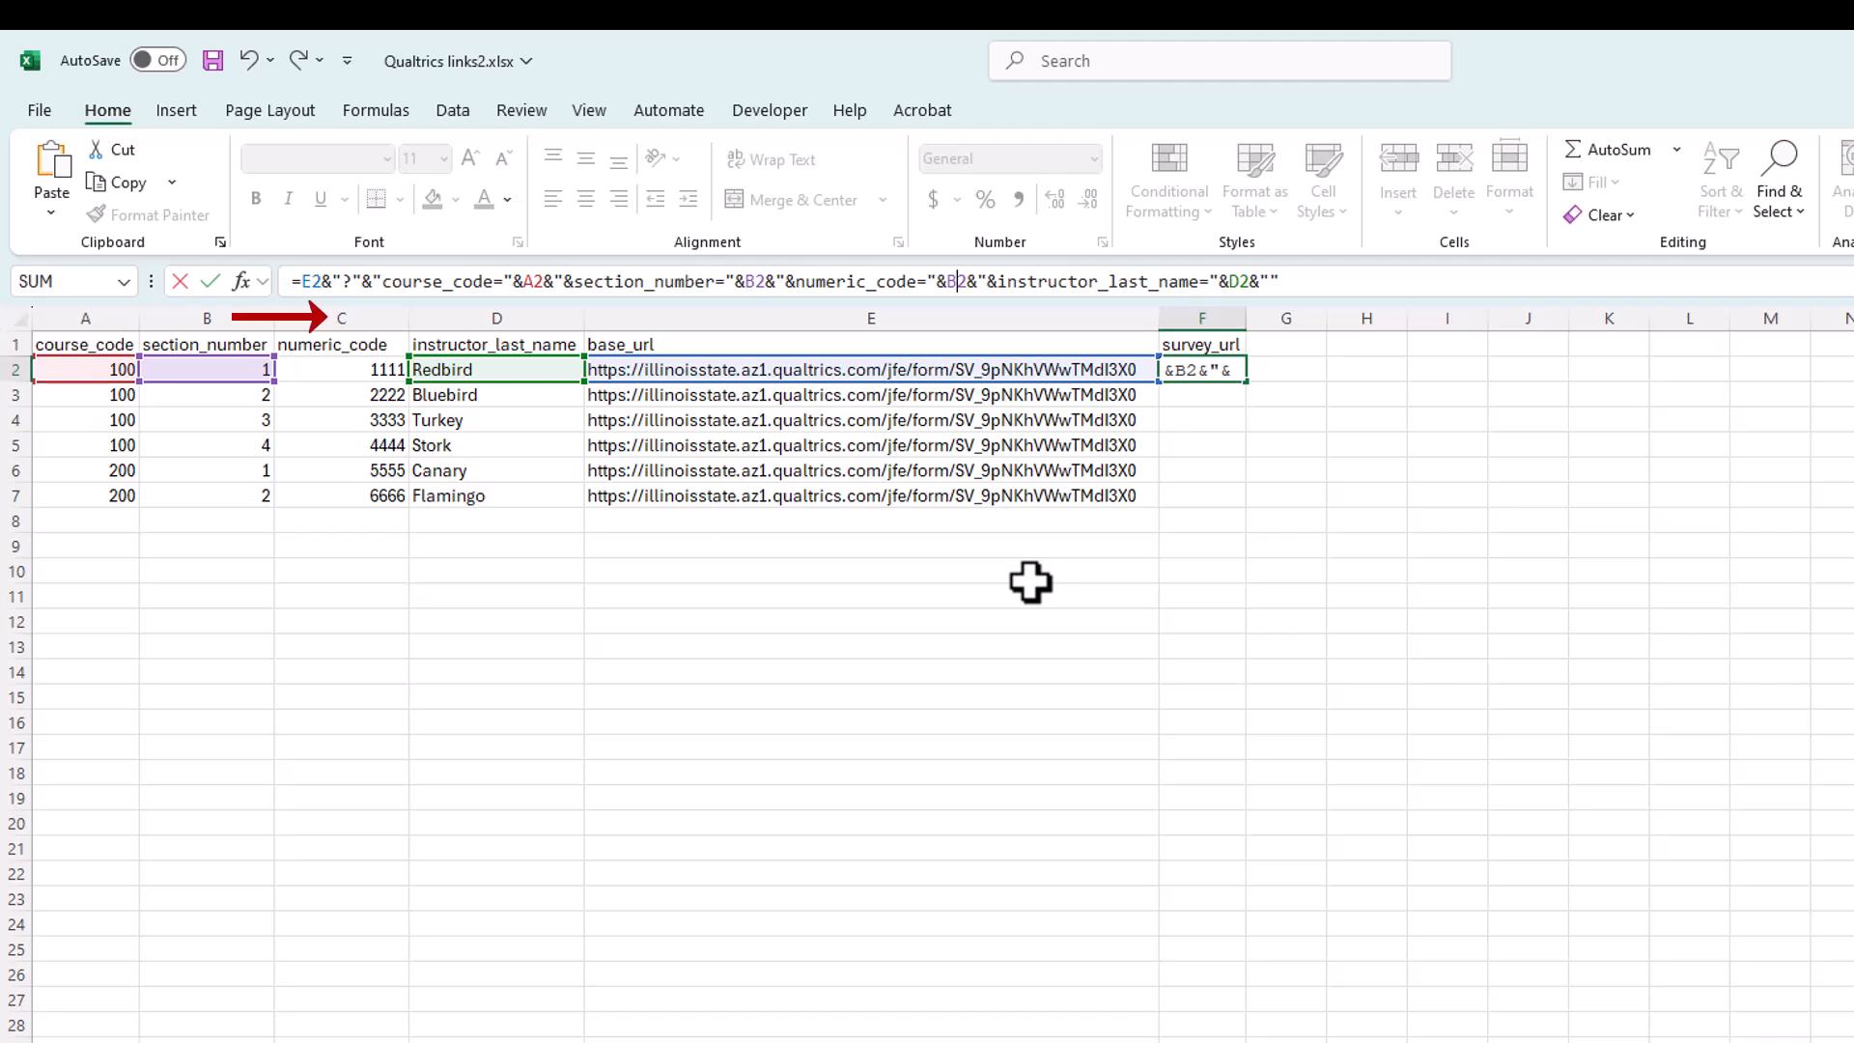
- Change the numeric_code segment's cell reference to C2 and commit the survey_url formula
key(BackSpace)
text(C)
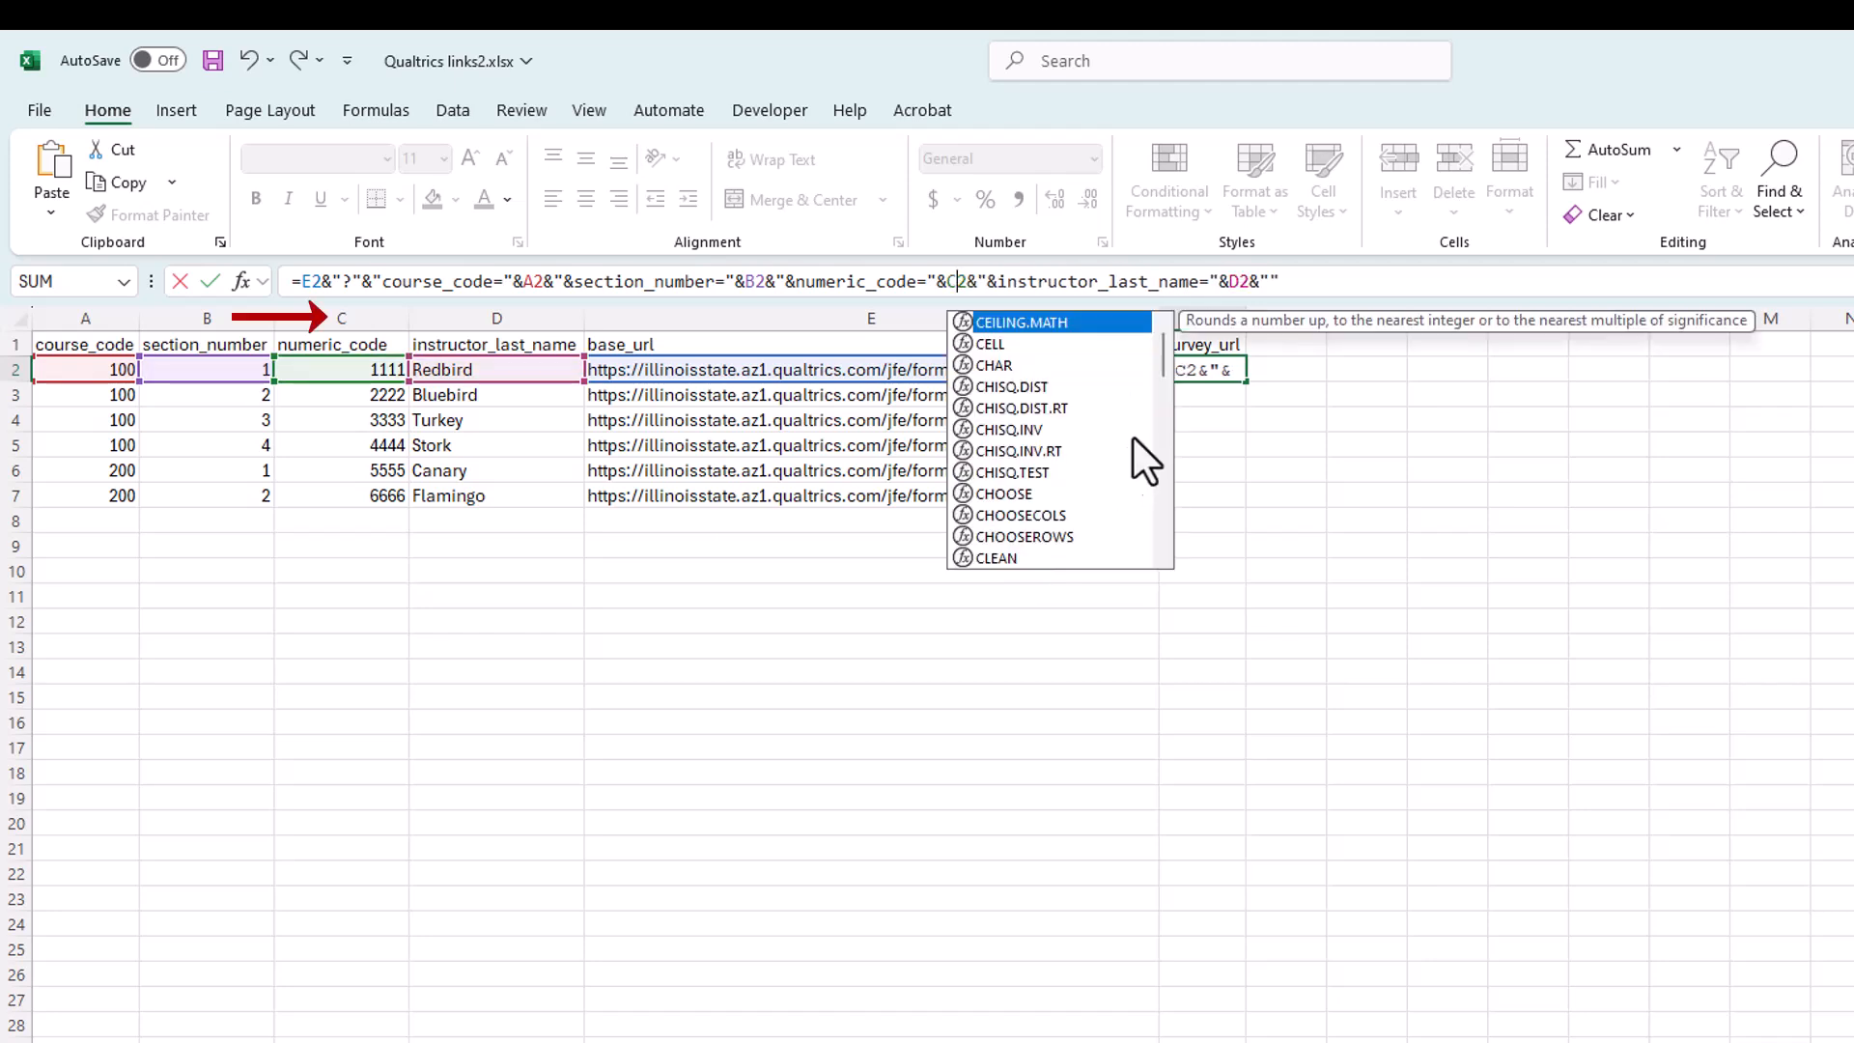
click(1018, 274)
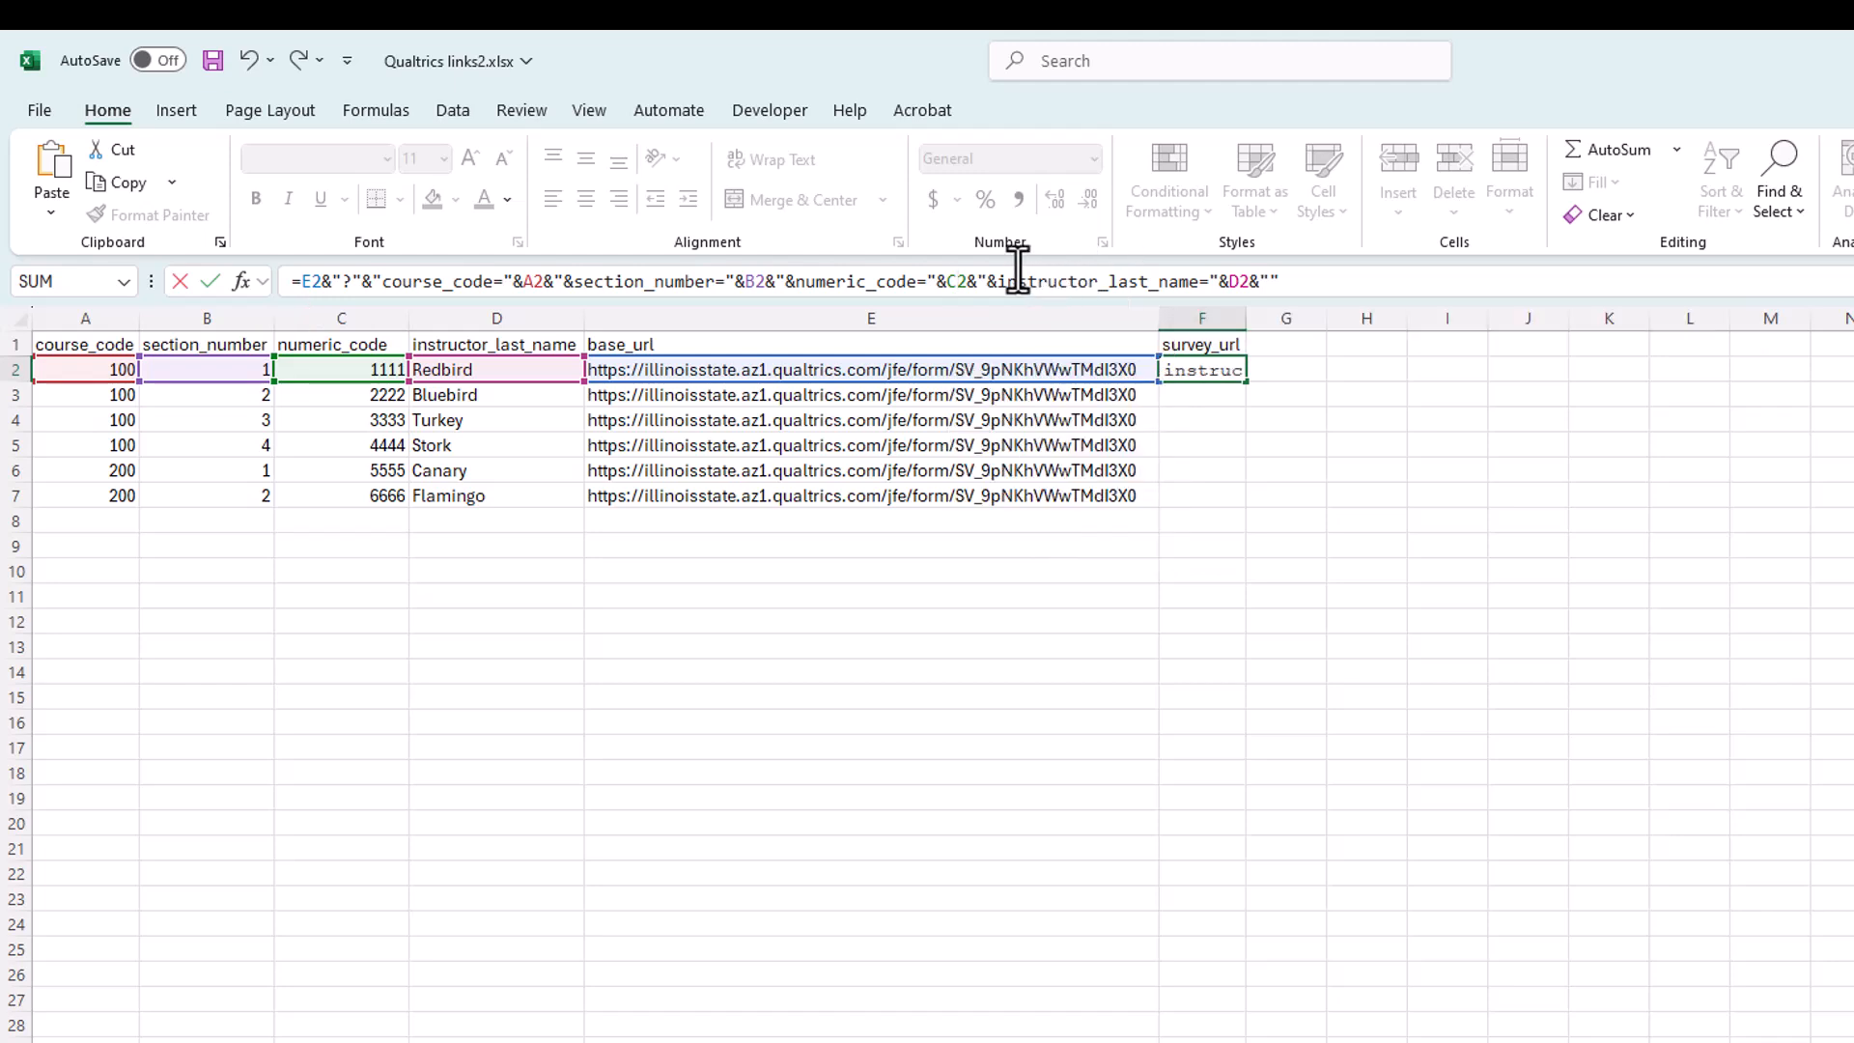
key(Return)
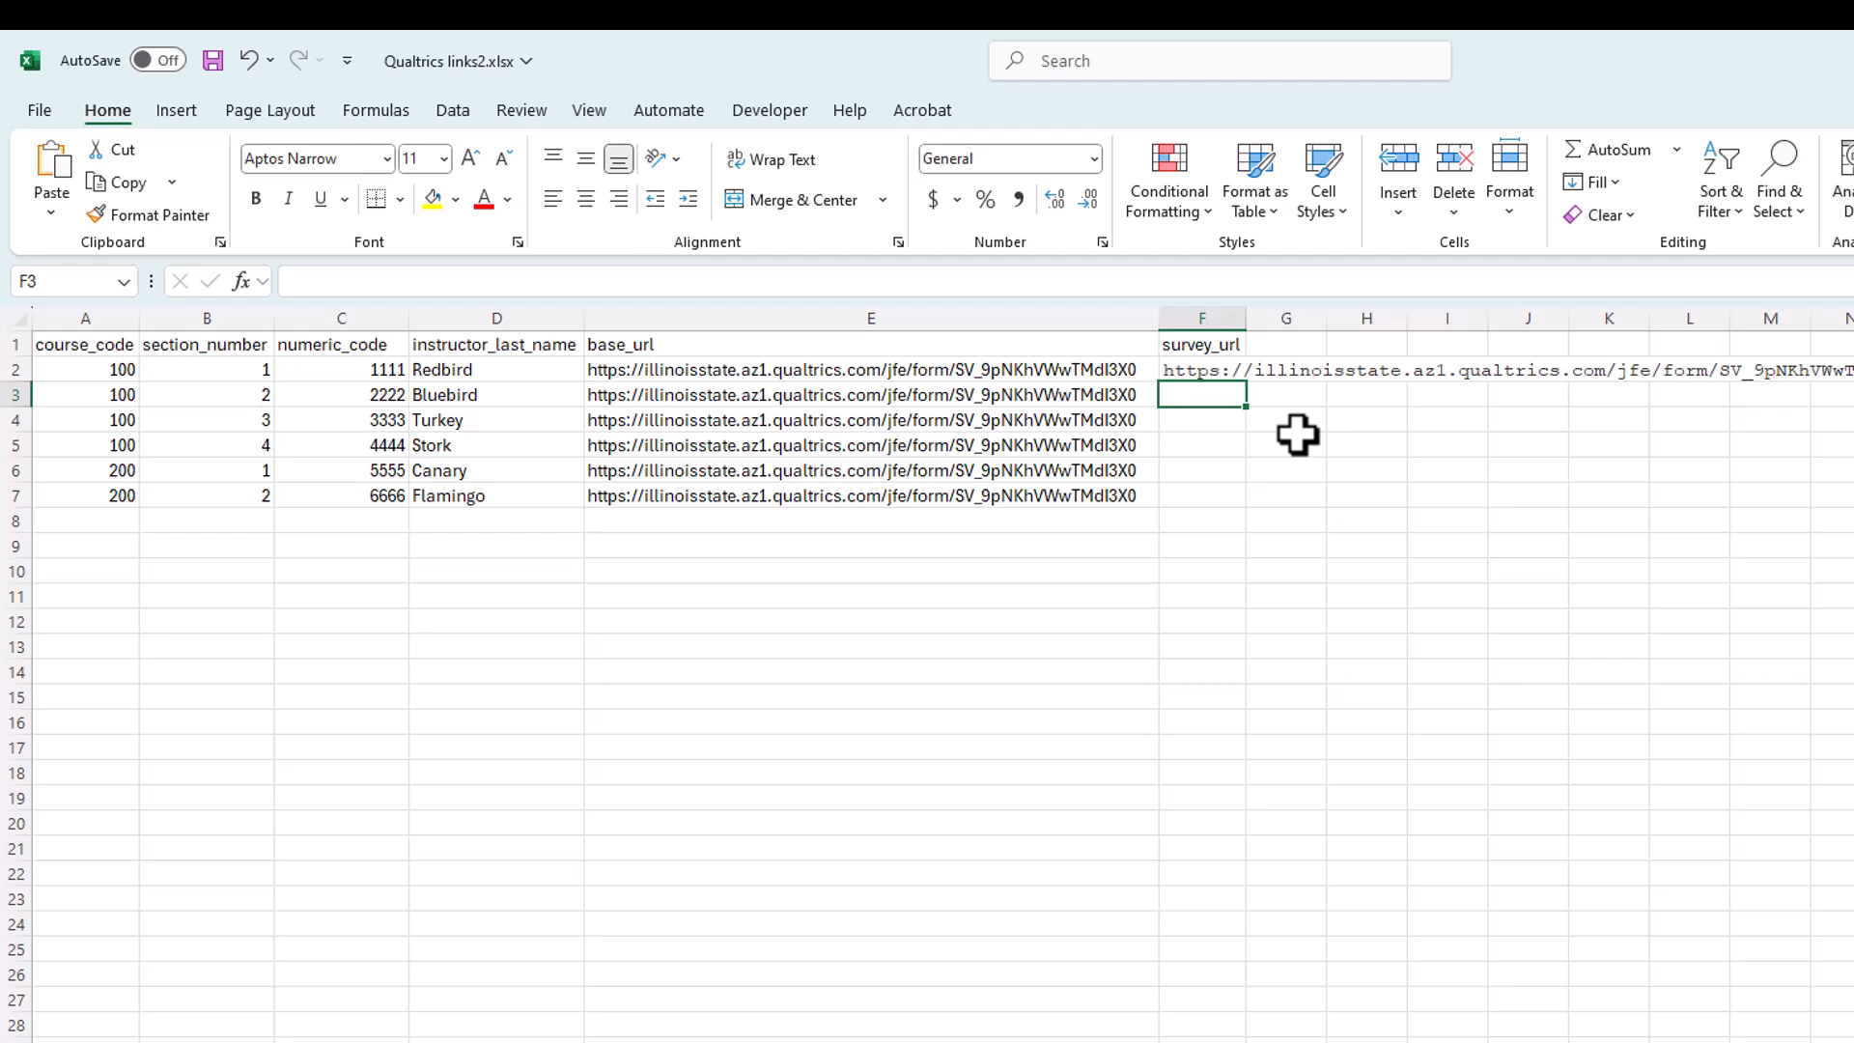
- Fill the survey_url formula from F2 down through F7 and review the resulting links
click(1239, 374)
drag(1246, 383, 1245, 509)
click(1375, 676)
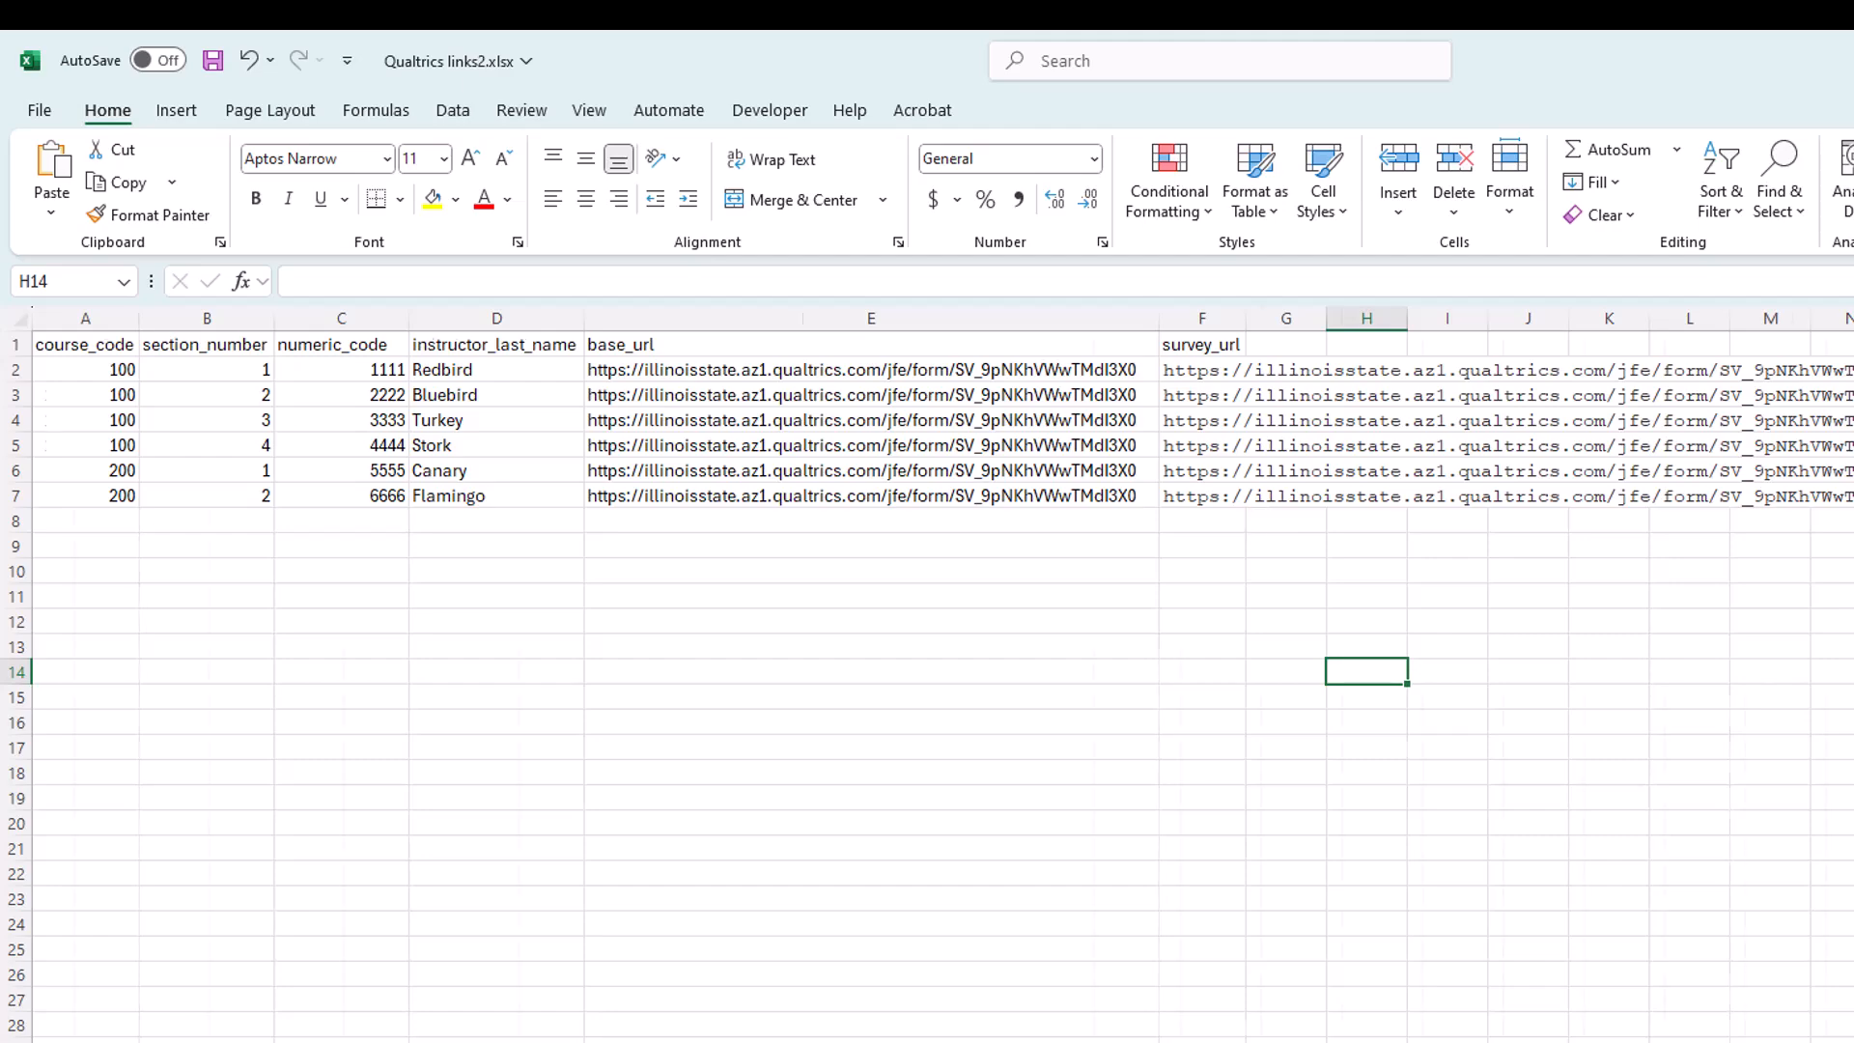
scroll(927, 675, right, 5)
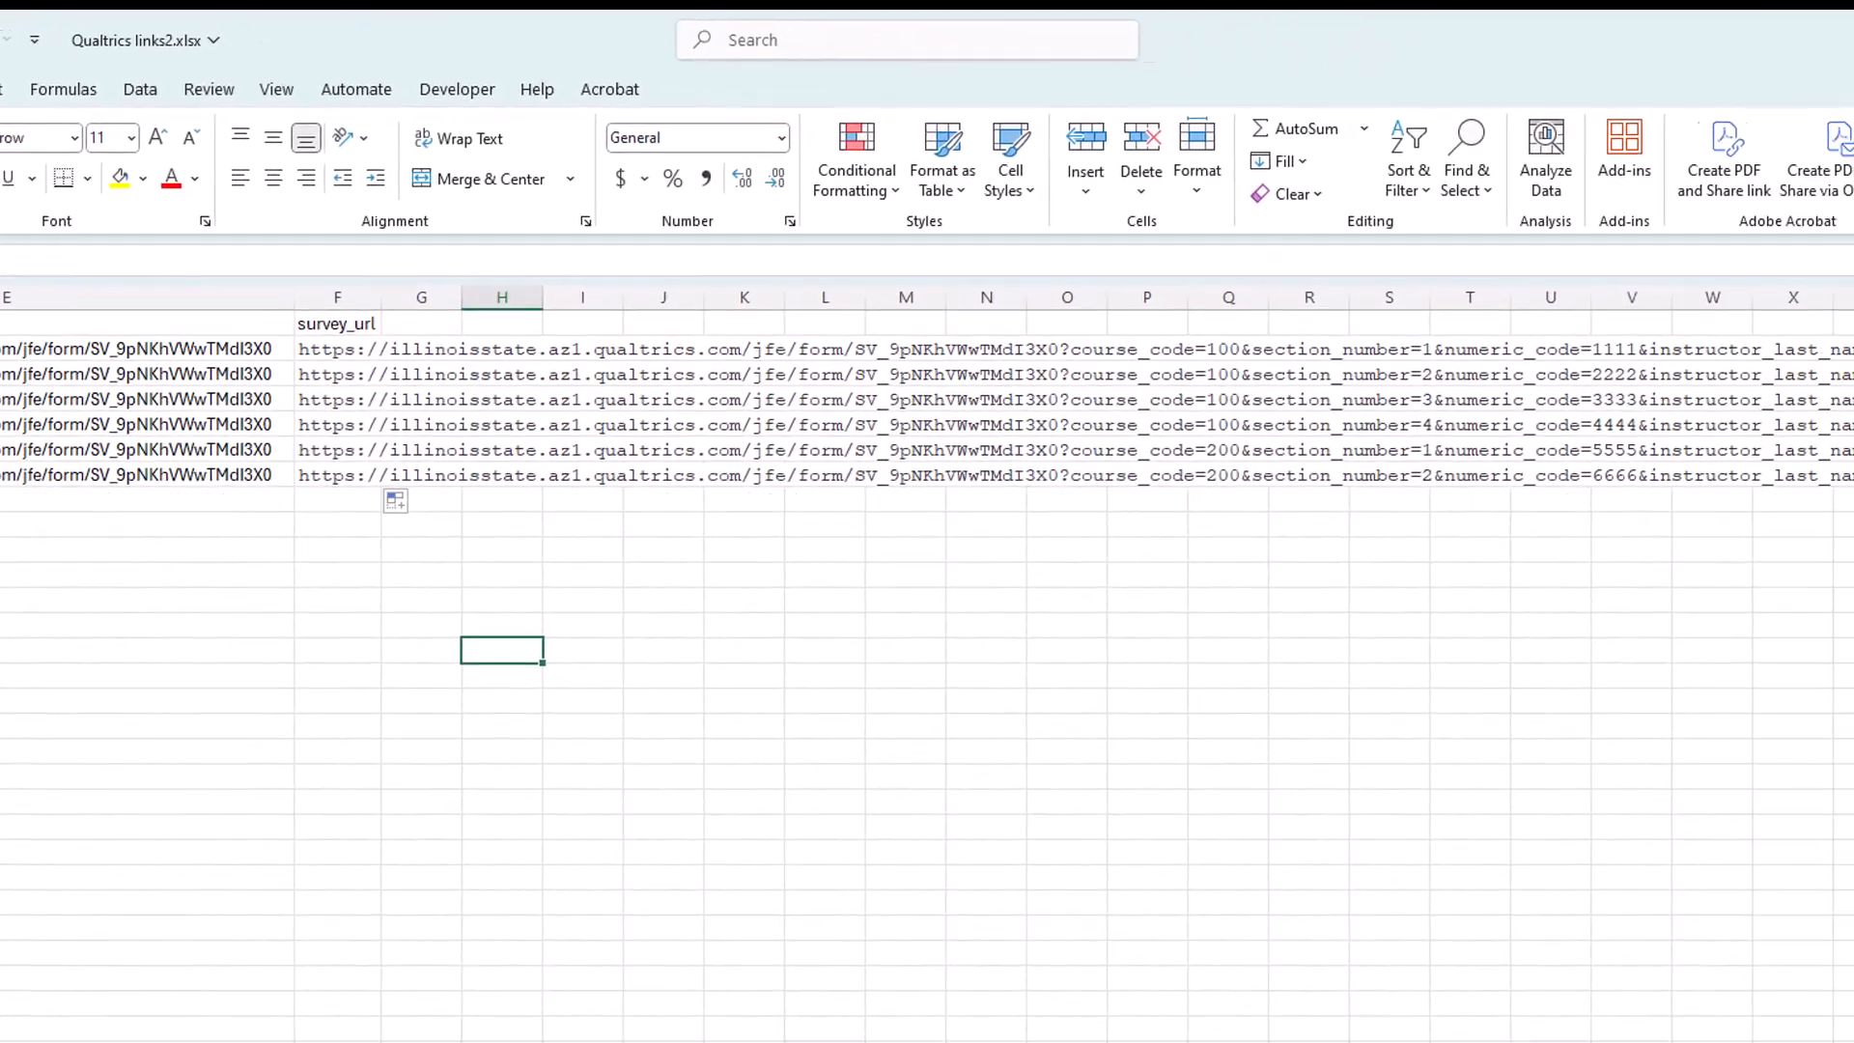